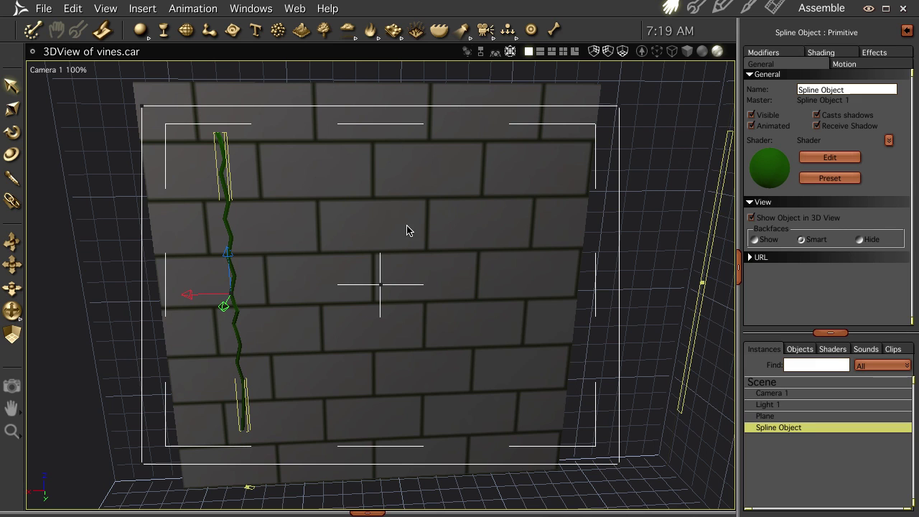
- Open the existing spline vine for modeling, examine its zigzag shape, grid settings and path points, and return to the scene
{"action": "mouse_move", "coordinate": [441, 340]}
{"action": "middle_mouse_down"}
{"action": "mouse_move", "coordinate": [427, 335]}
{"action": "mouse_move", "coordinate": [430, 343]}
{"action": "middle_mouse_up"}
{"action": "left_click_drag", "start_coordinate": [430, 343], "coordinate": [430, 344]}
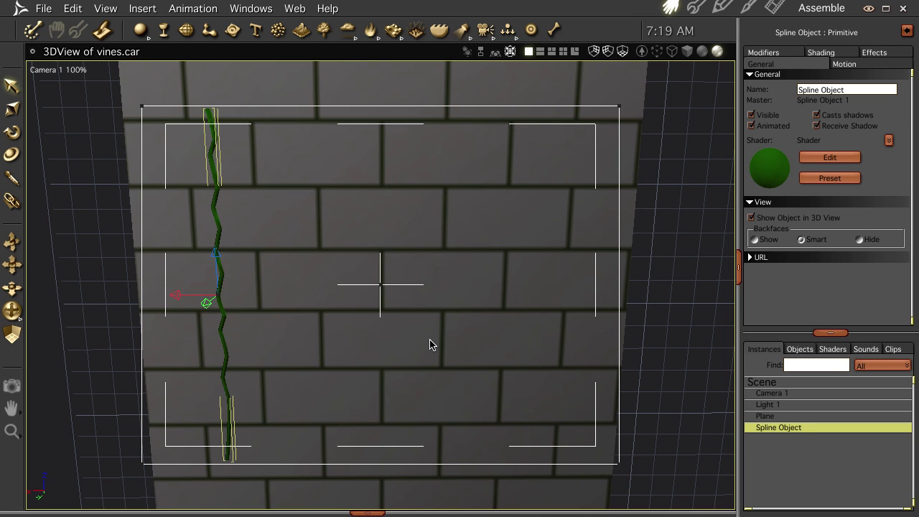
{"action": "double_click", "coordinate": [217, 193]}
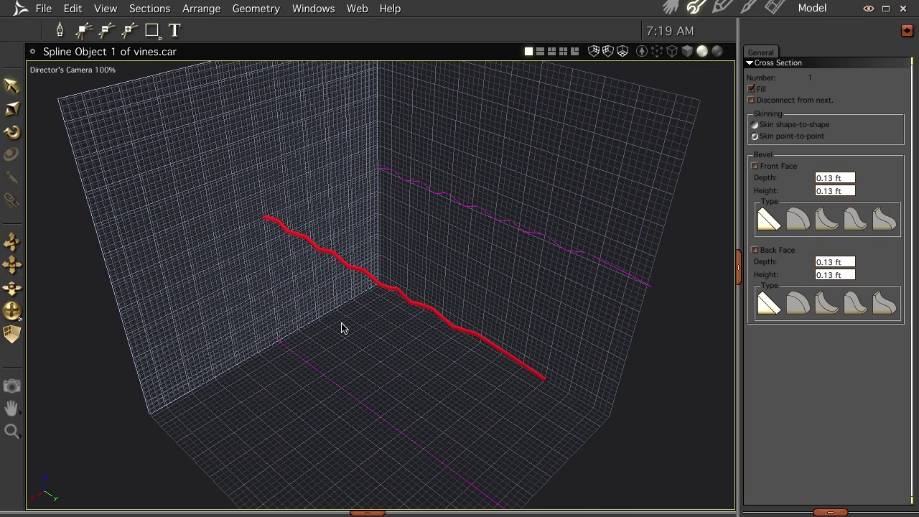
{"action": "middle_click_drag", "start_coordinate": [367, 330], "coordinate": [407, 313]}
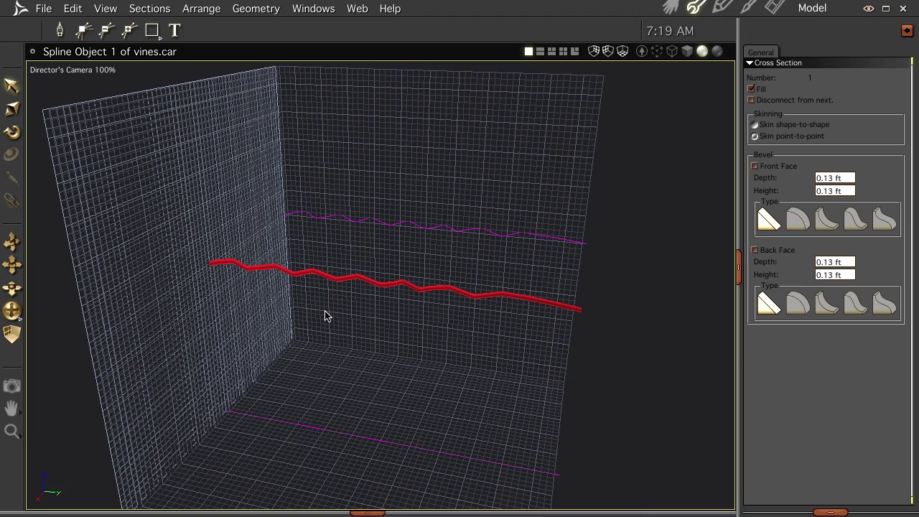
{"action": "left_click_drag", "start_coordinate": [328, 325], "coordinate": [341, 232]}
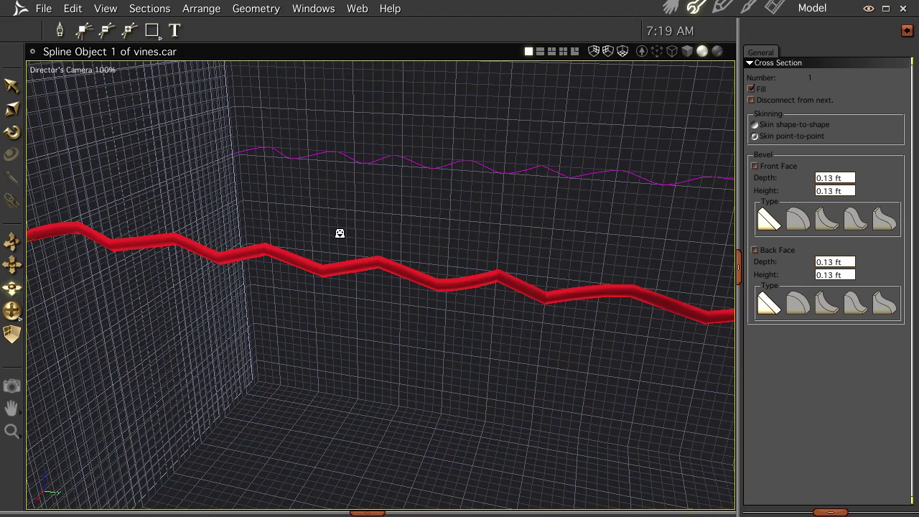
{"action": "key", "text": "ctrl+j"}
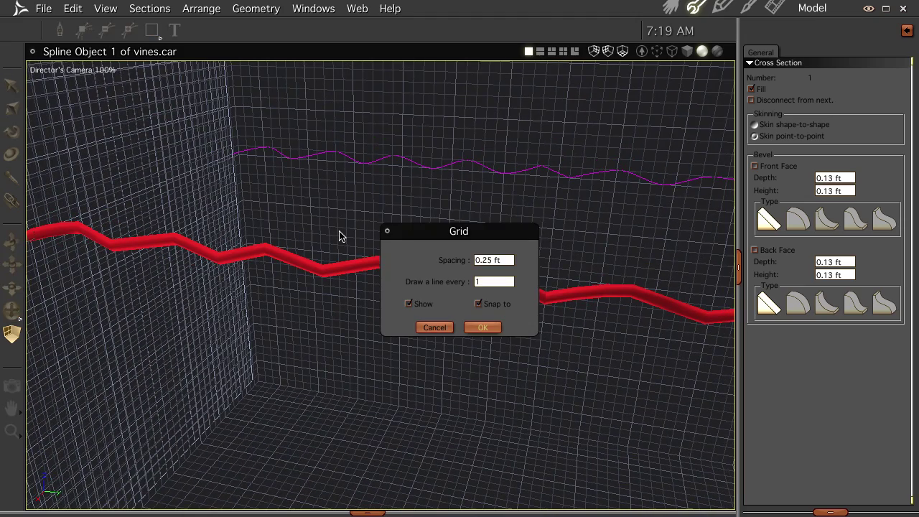
{"action": "left_click", "coordinate": [483, 328]}
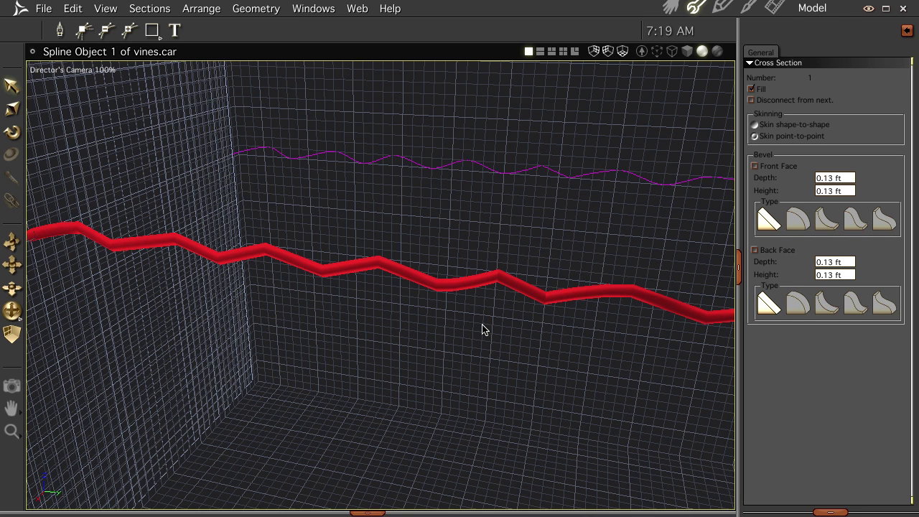
{"action": "middle_click_drag", "start_coordinate": [520, 191], "coordinate": [490, 188]}
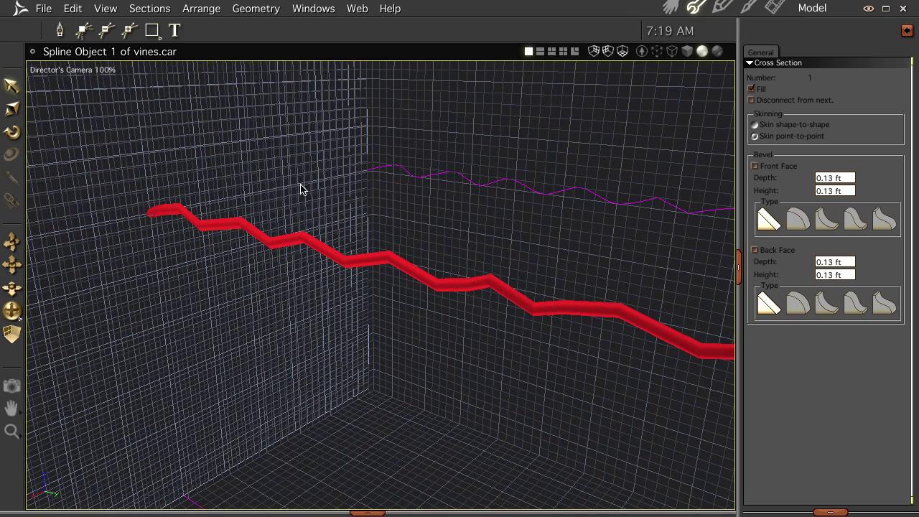
{"action": "left_click", "coordinate": [400, 168]}
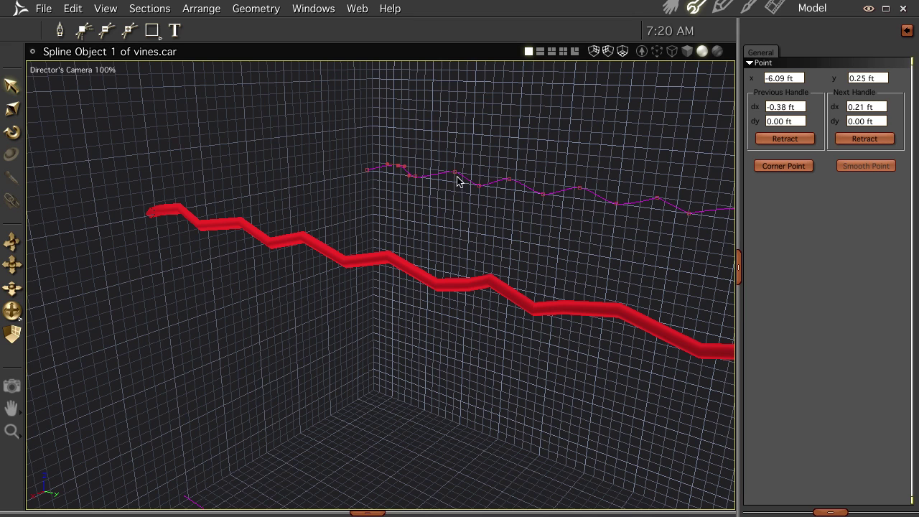
{"action": "left_click", "coordinate": [670, 7]}
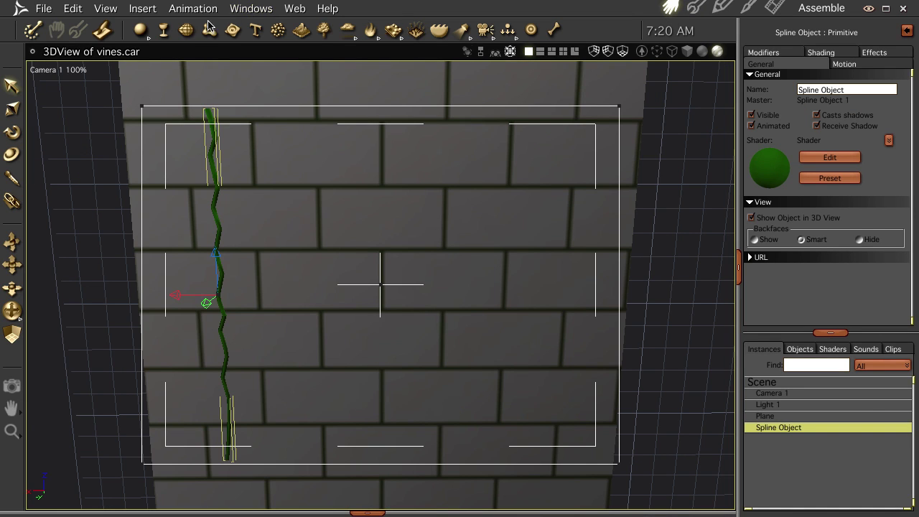
- Insert a new vertex object on the floor in front of the brick wall
{"action": "left_click", "coordinate": [186, 30]}
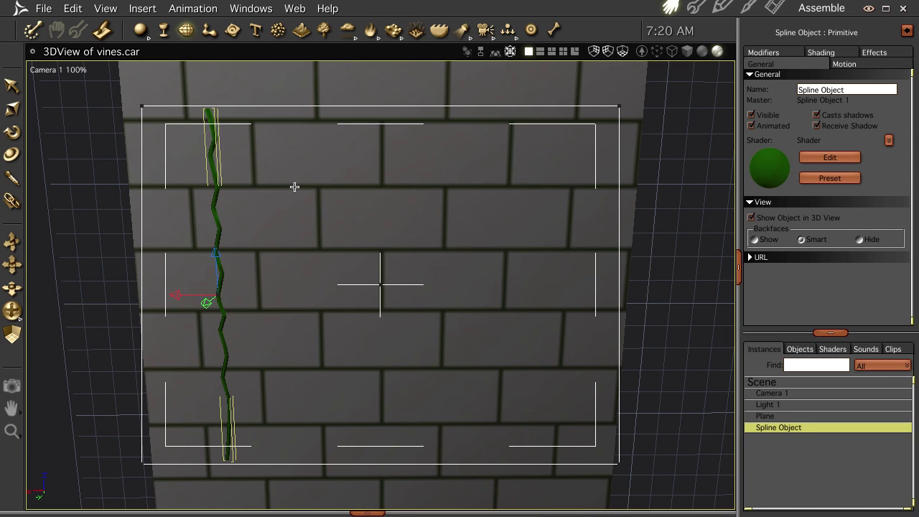
{"action": "left_click_drag", "start_coordinate": [318, 168], "coordinate": [353, 304]}
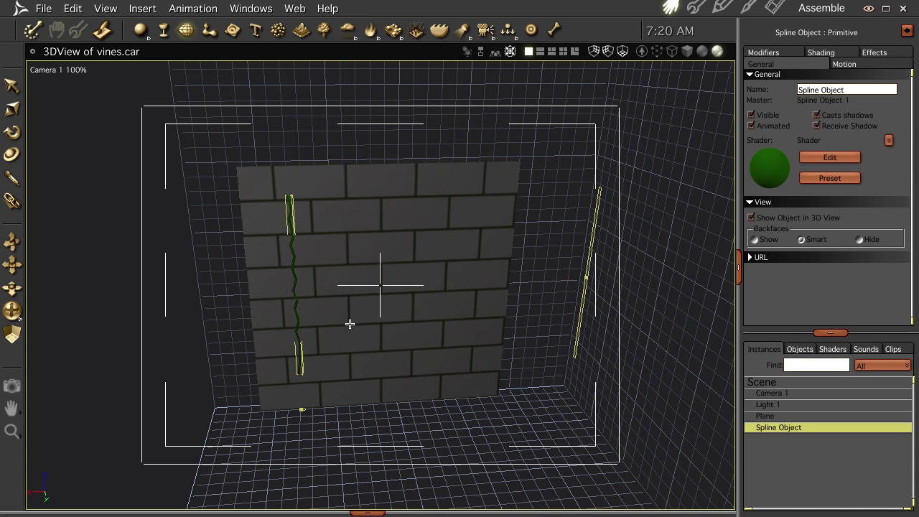
{"action": "left_click", "coordinate": [355, 420]}
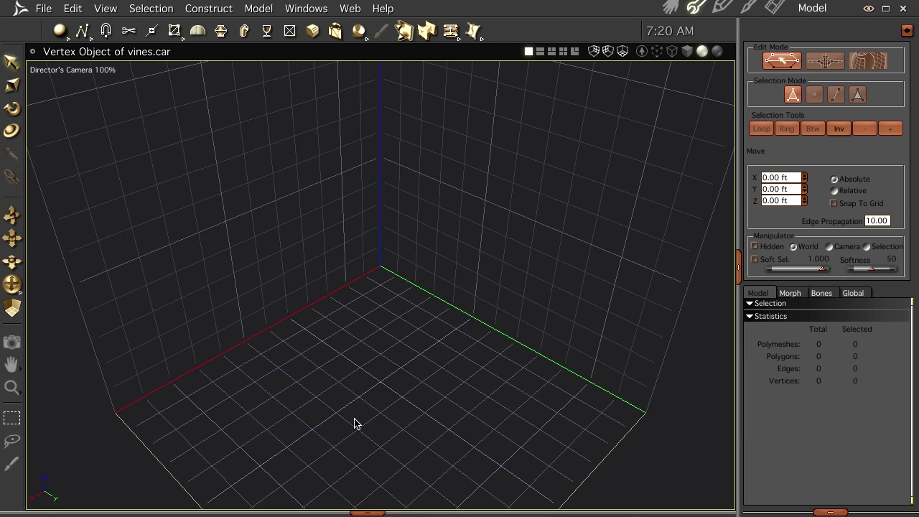
- Draw a small 20-point circle on the floor near the back wall, at about X 0.98 ft, Y -4.09 ft
{"action": "left_click_drag", "start_coordinate": [352, 419], "coordinate": [291, 390]}
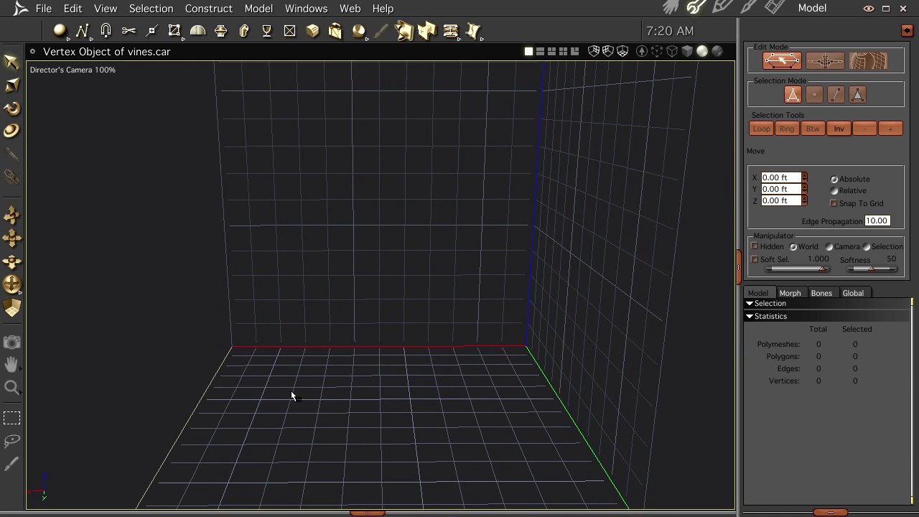
{"action": "left_click_drag", "start_coordinate": [353, 383], "coordinate": [363, 436]}
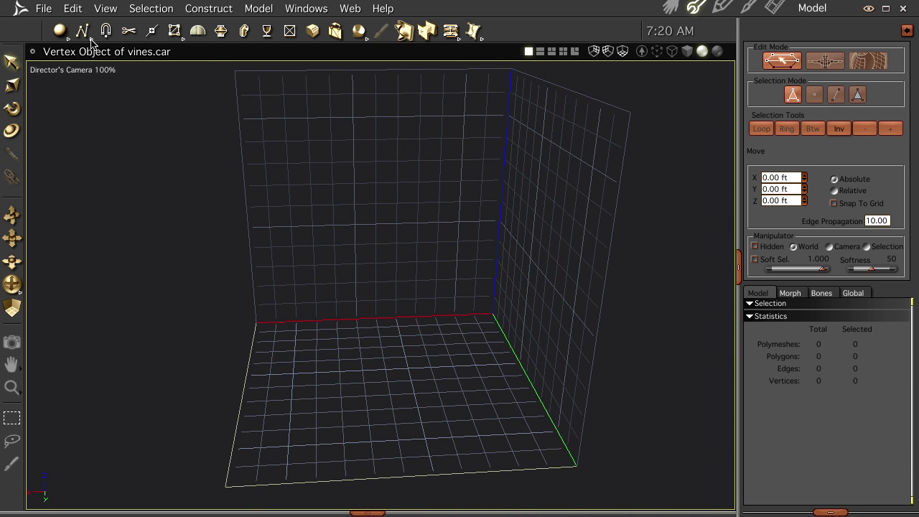
{"action": "left_click_drag", "start_coordinate": [88, 40], "coordinate": [86, 153]}
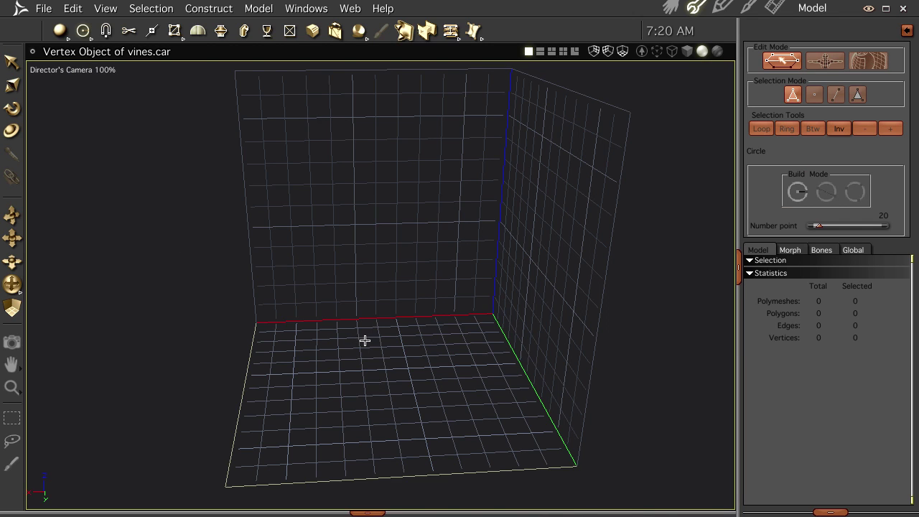
{"action": "left_click_drag", "start_coordinate": [358, 337], "coordinate": [360, 338]}
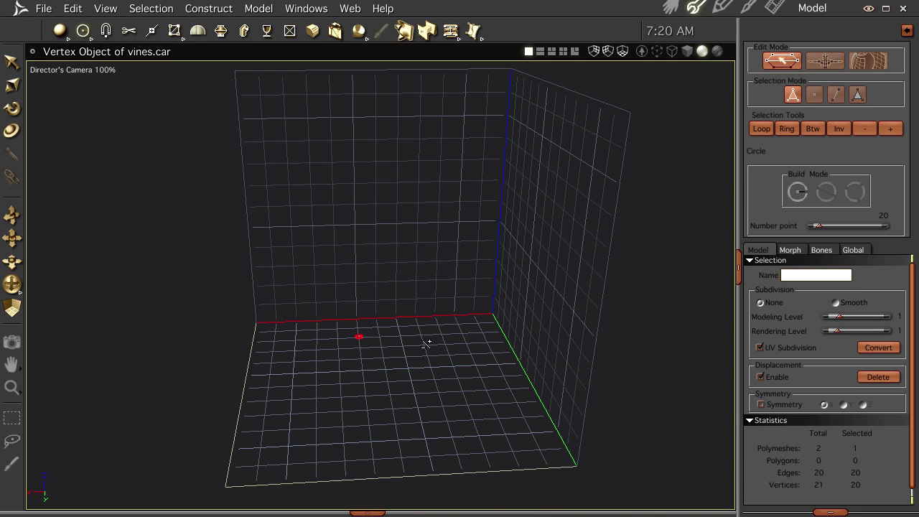
{"action": "key", "text": "Return"}
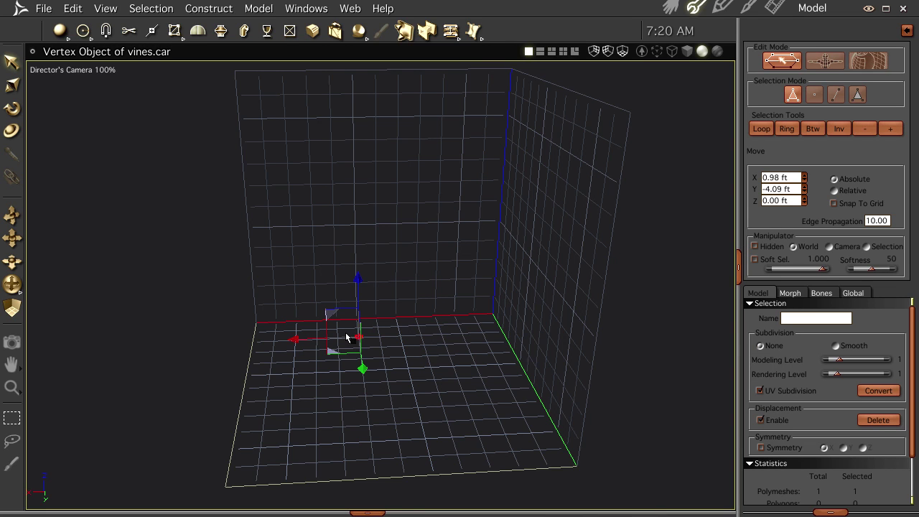
- Switch to the front view and set the grid spacing to 0.25 ft
{"action": "left_click", "coordinate": [66, 72]}
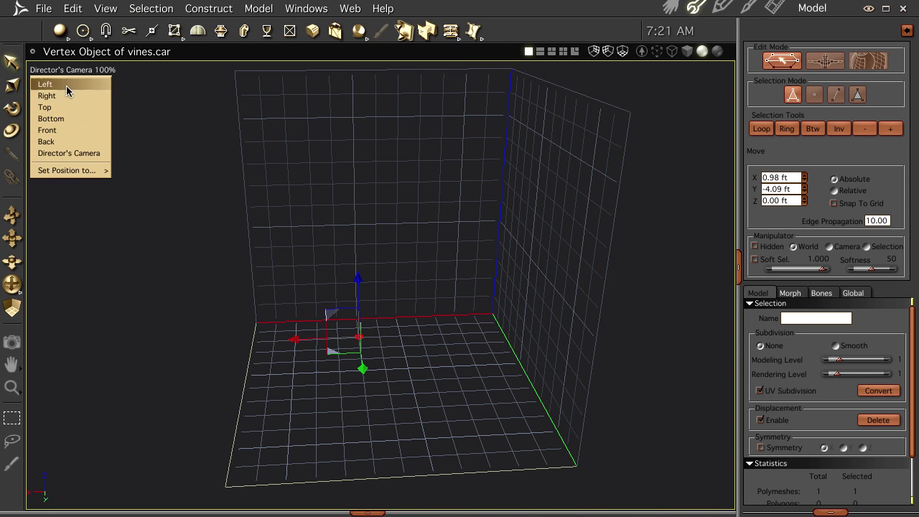
{"action": "left_click", "coordinate": [65, 127]}
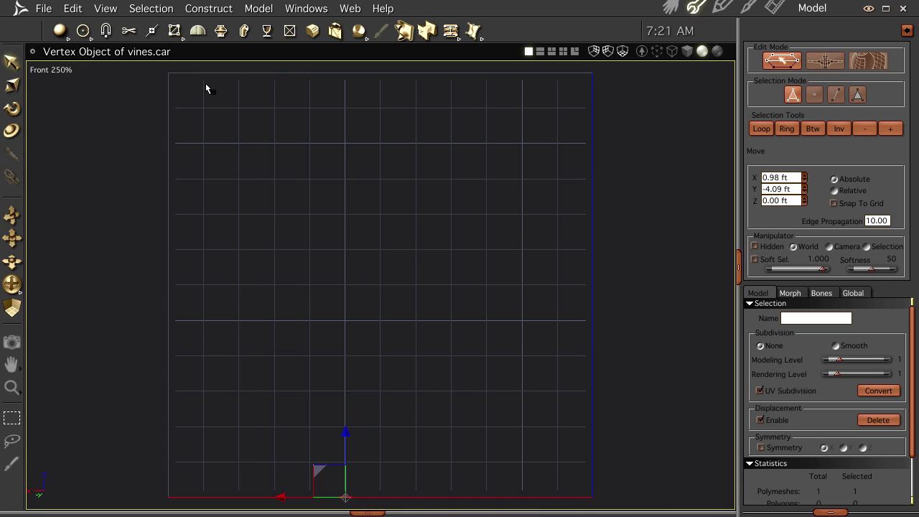
{"action": "key", "text": "ctrl+j"}
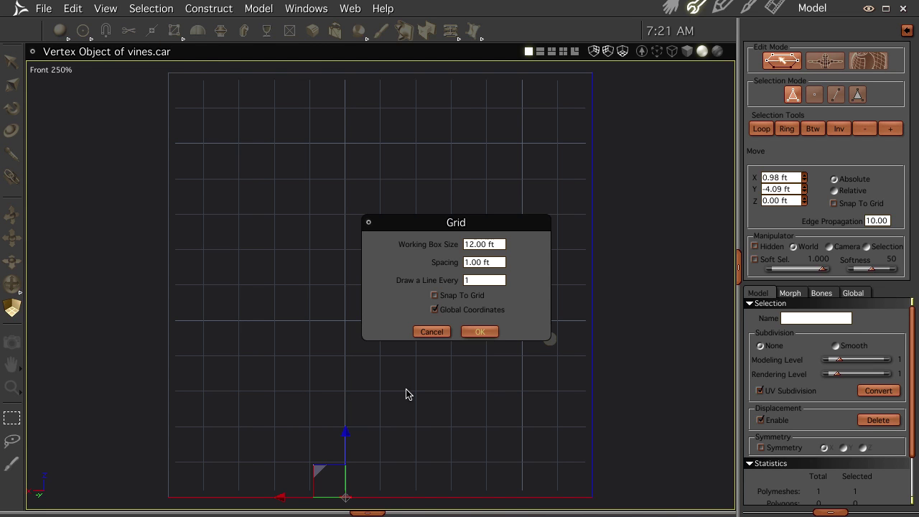
{"action": "left_click", "coordinate": [497, 262]}
{"action": "type", "text": "."}
{"action": "key", "text": "Return"}
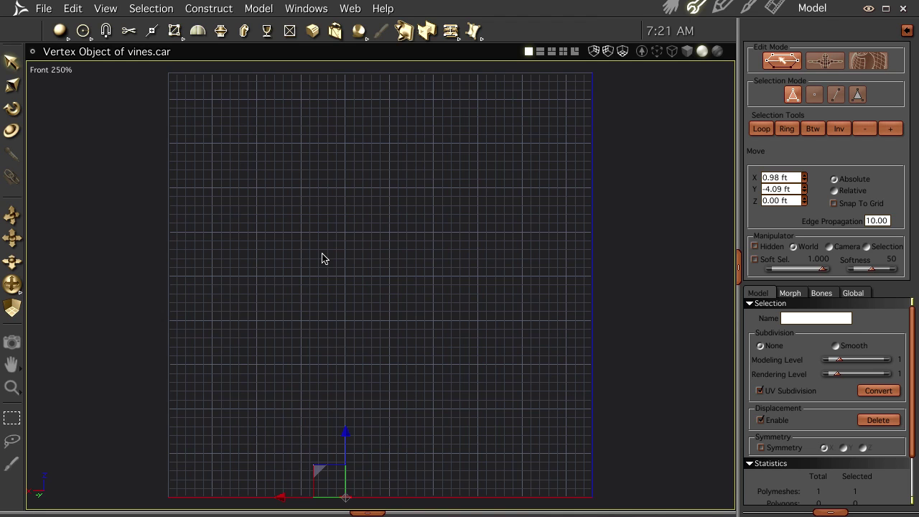
- Enable Snap To Grid and draw a wavy interpolated curve from near the top of the working box down to the floor
{"action": "left_click", "coordinate": [82, 30]}
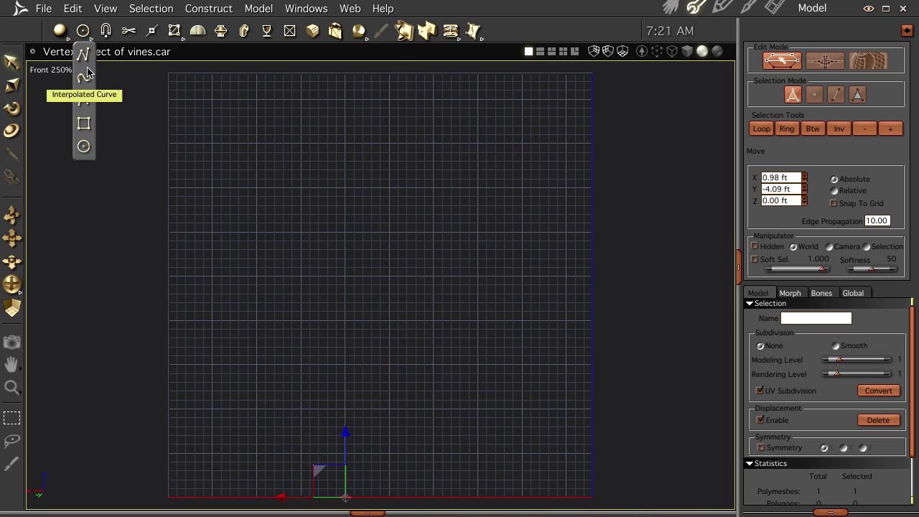
{"action": "left_click", "coordinate": [84, 76]}
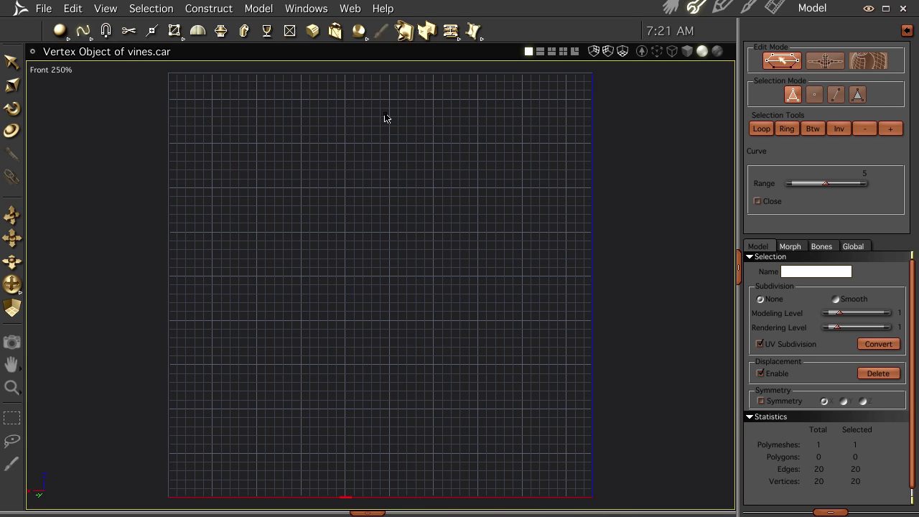
{"action": "double_click", "coordinate": [343, 102]}
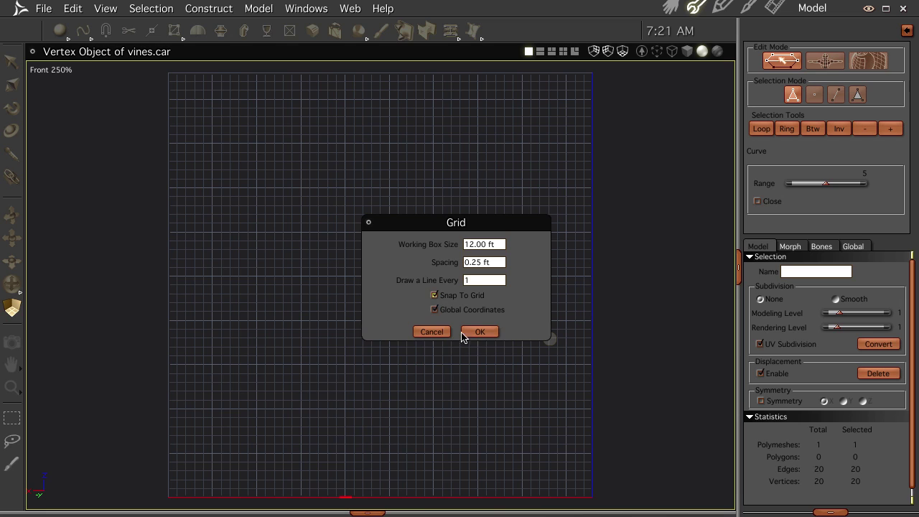
{"action": "left_click", "coordinate": [480, 332]}
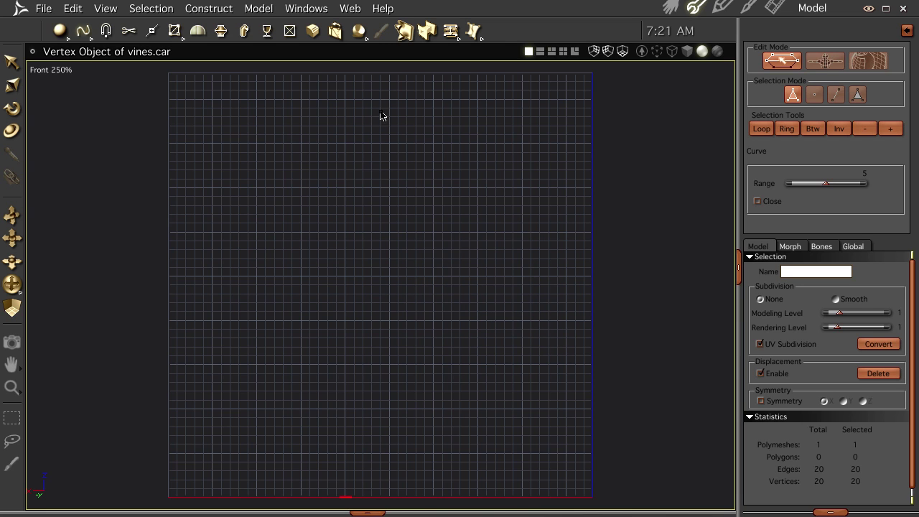
{"action": "left_click_drag", "start_coordinate": [345, 100], "coordinate": [340, 107]}
{"action": "left_click", "coordinate": [340, 107]}
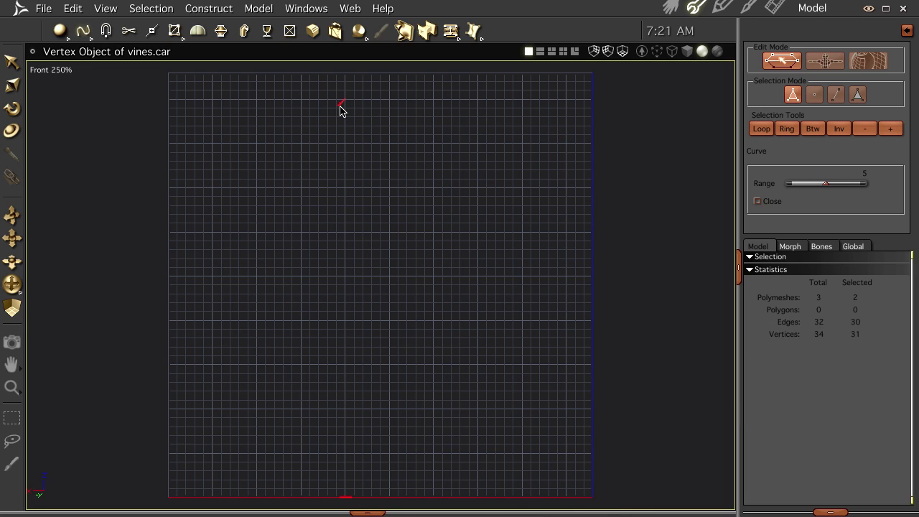
{"action": "mouse_move", "coordinate": [352, 124]}
{"action": "left_mouse_down"}
{"action": "mouse_move", "coordinate": [340, 192]}
{"action": "mouse_move", "coordinate": [354, 235]}
{"action": "mouse_move", "coordinate": [332, 276]}
{"action": "mouse_move", "coordinate": [358, 323]}
{"action": "mouse_move", "coordinate": [341, 381]}
{"action": "mouse_move", "coordinate": [353, 408]}
{"action": "mouse_move", "coordinate": [330, 455]}
{"action": "mouse_move", "coordinate": [352, 497]}
{"action": "left_mouse_up"}
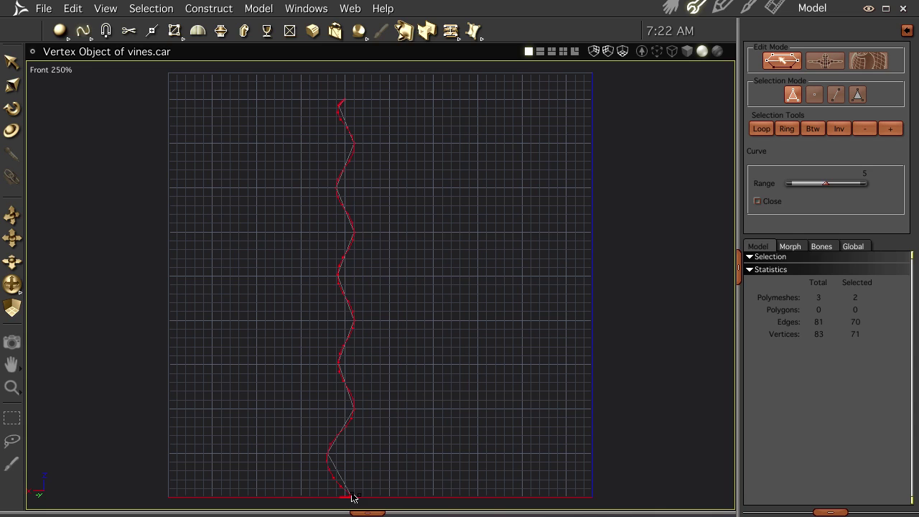
{"action": "key", "text": "Return"}
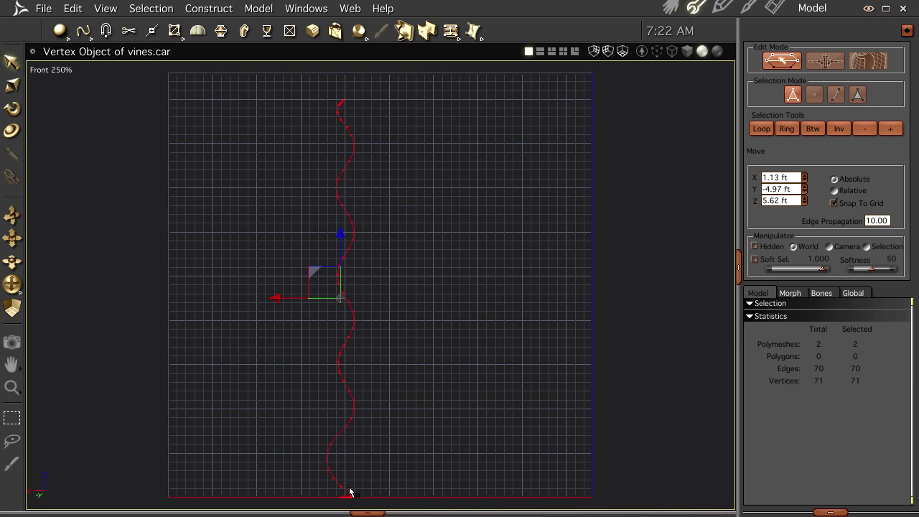
- In the Director's Camera view, sweep the small circle along the wavy curve with Path Extrusion
{"action": "left_click", "coordinate": [69, 69]}
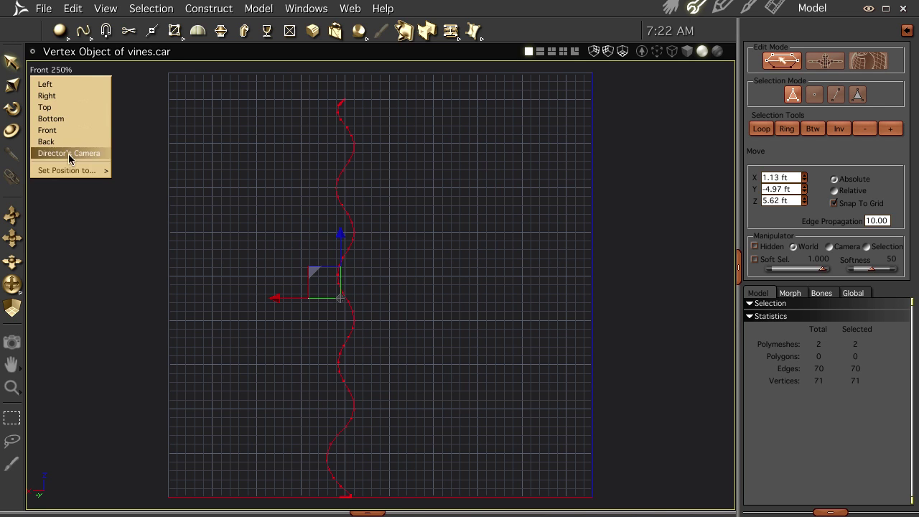
{"action": "left_click", "coordinate": [72, 153]}
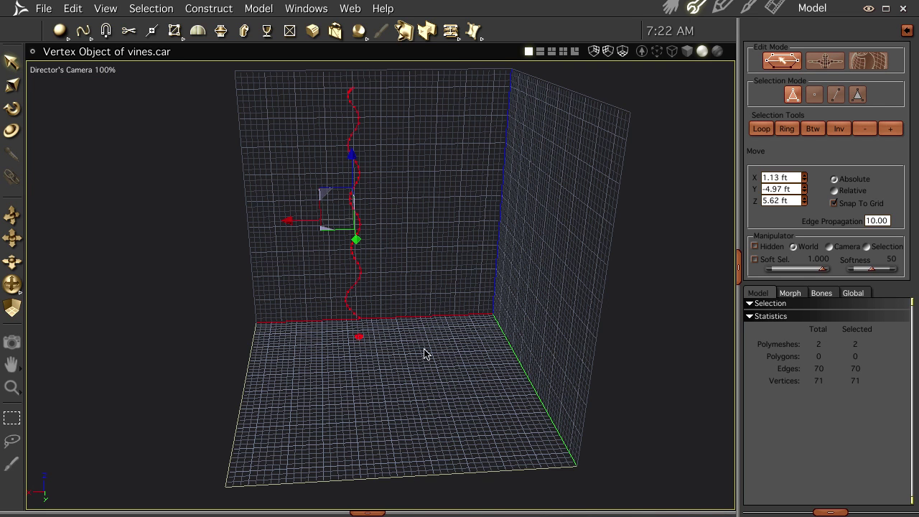
{"action": "left_click", "coordinate": [404, 342]}
{"action": "left_click_drag", "start_coordinate": [337, 326], "coordinate": [400, 357]}
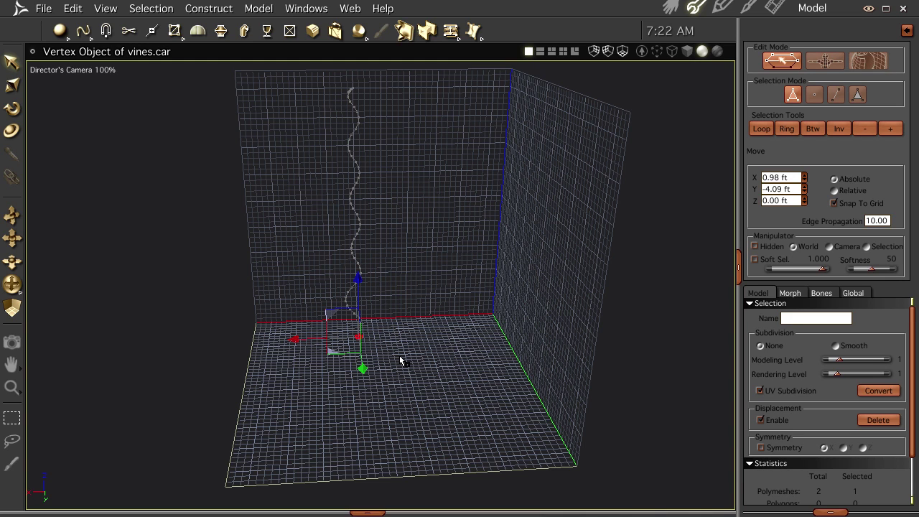
{"action": "left_click", "coordinate": [244, 31]}
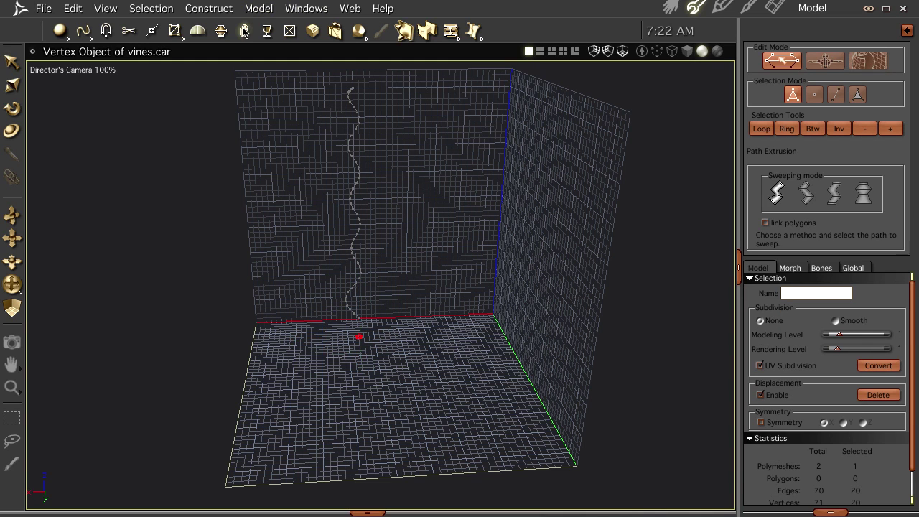
{"action": "left_click", "coordinate": [349, 153]}
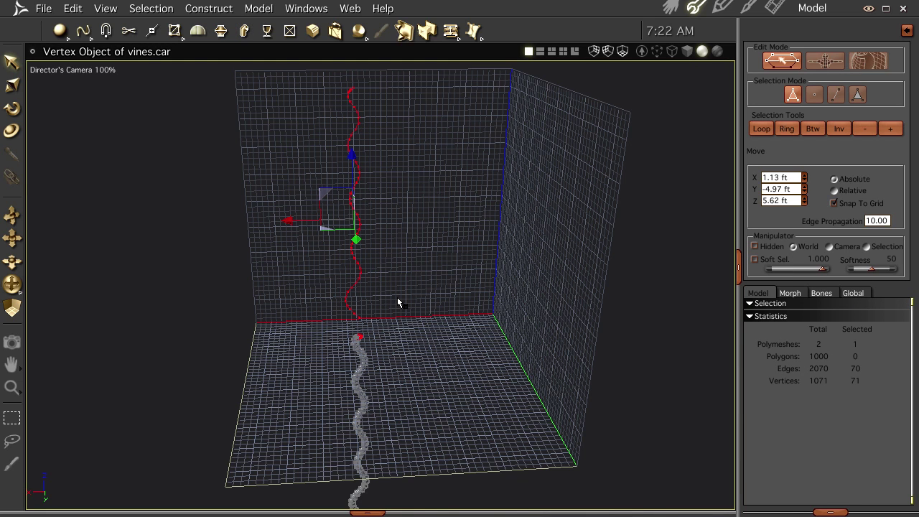
- Delete the leftover path curve and raise the swept vine above the floor to about Z 6.40 ft
{"action": "key", "text": "Delete"}
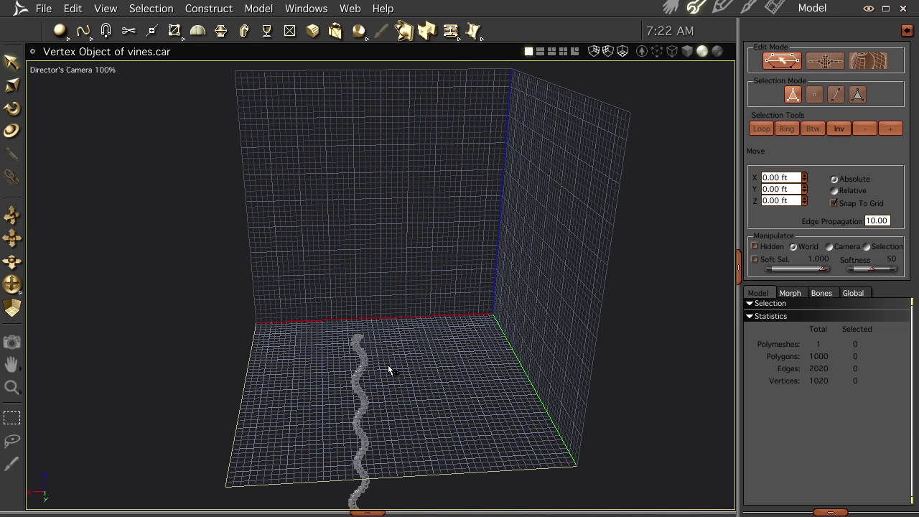
{"action": "key", "text": "ctrl+a"}
{"action": "left_click_drag", "start_coordinate": [358, 383], "coordinate": [351, 134]}
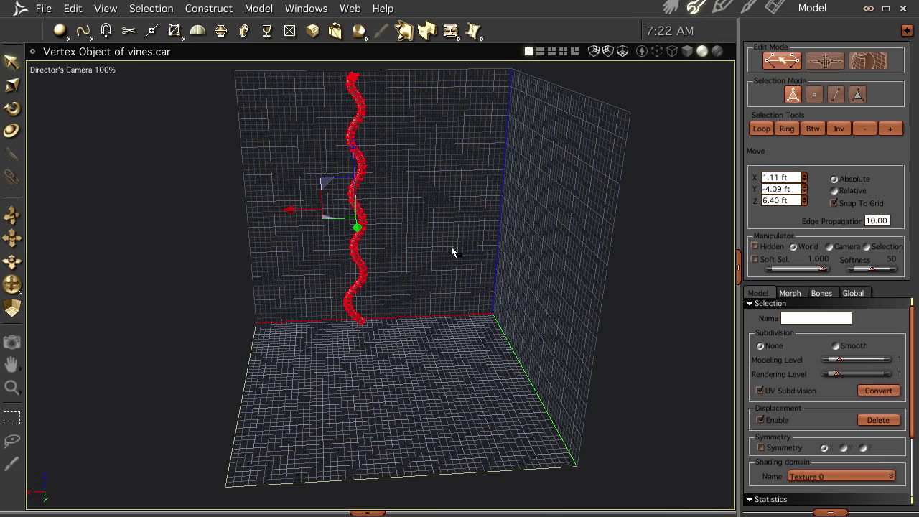
- Undo raising the vine, deleting the path curve and the path extrusion, and select the small circle on the floor
{"action": "mouse_move", "coordinate": [478, 286]}
{"action": "middle_mouse_down"}
{"action": "mouse_move", "coordinate": [536, 254]}
{"action": "mouse_move", "coordinate": [450, 252]}
{"action": "mouse_move", "coordinate": [474, 267]}
{"action": "mouse_move", "coordinate": [479, 284]}
{"action": "middle_mouse_up"}
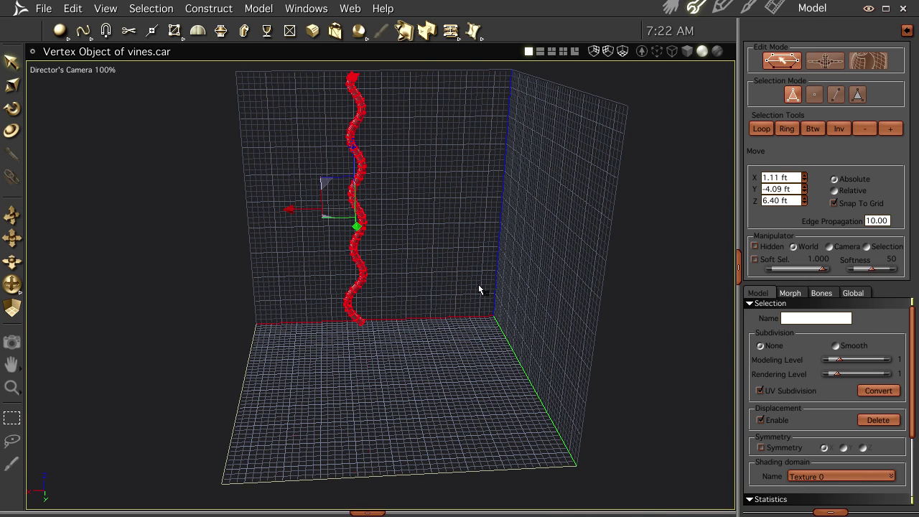
{"action": "key", "text": "ctrl+z"}
{"action": "key", "text": "ctrl+z"}
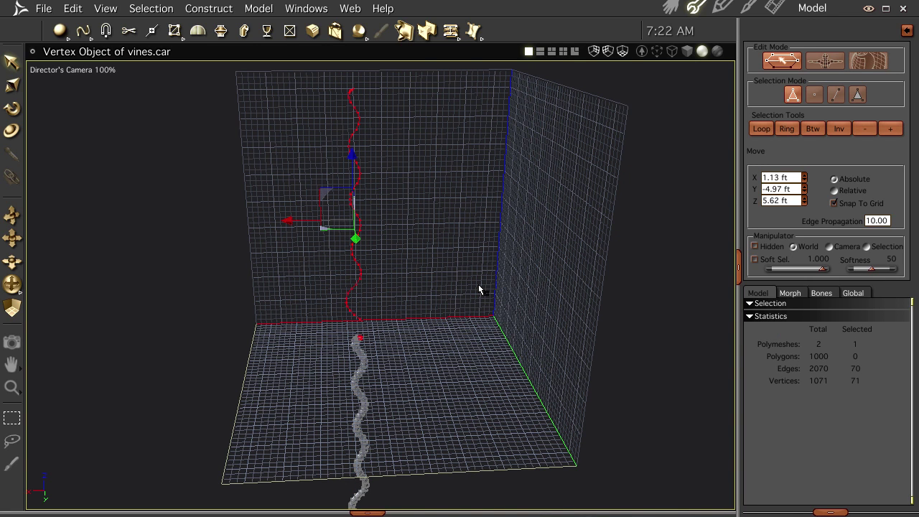
{"action": "key", "text": "ctrl+z"}
{"action": "left_click", "coordinate": [398, 372]}
{"action": "left_click_drag", "start_coordinate": [393, 365], "coordinate": [394, 364]}
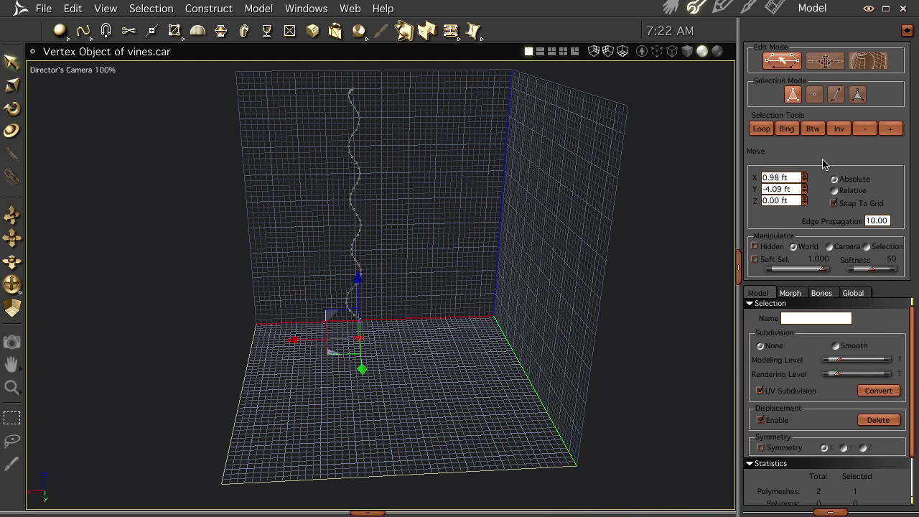
- Scale the small circle down to 0.10 ft in both X and Y
{"action": "key", "text": "s"}
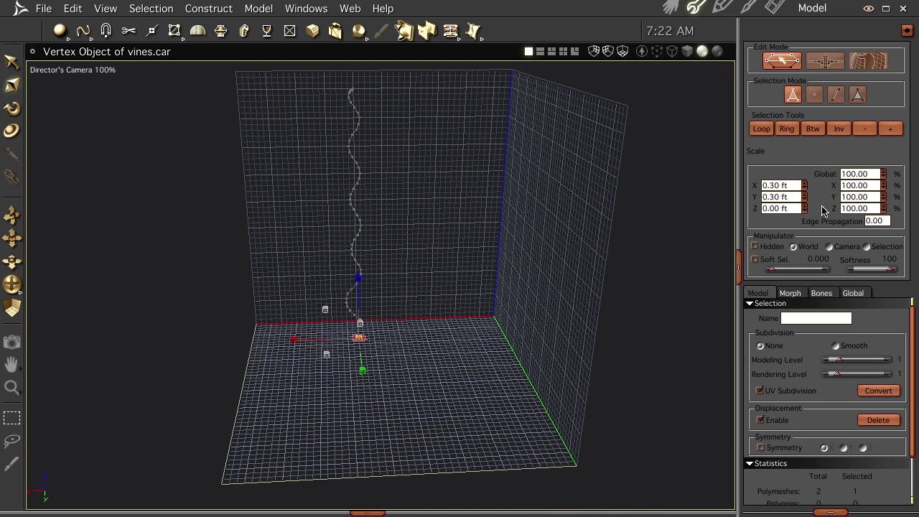
{"action": "double_click", "coordinate": [797, 185]}
{"action": "type", "text": "10"}
{"action": "key", "text": "Tab"}
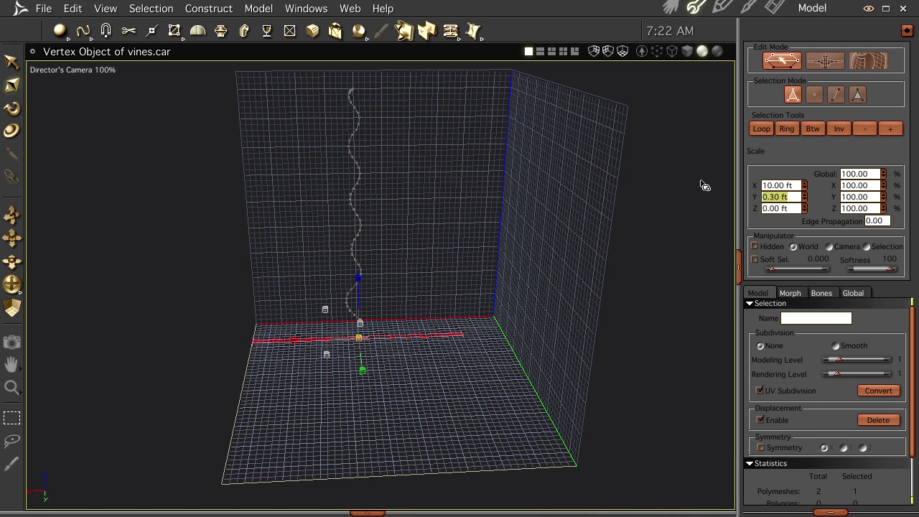
{"action": "key", "text": "BackSpace"}
{"action": "key", "text": "shift+Tab"}
{"action": "key", "text": "BackSpace"}
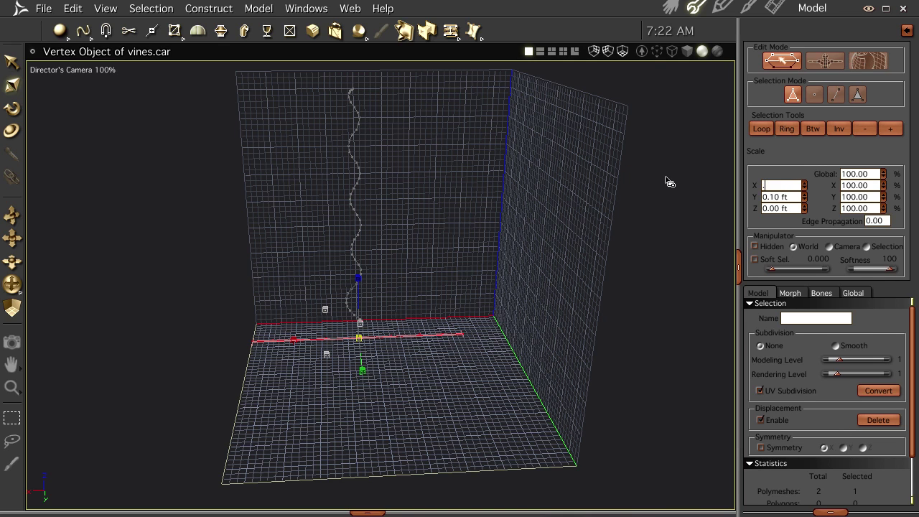
{"action": "type", "text": ".10"}
{"action": "key", "text": "Return"}
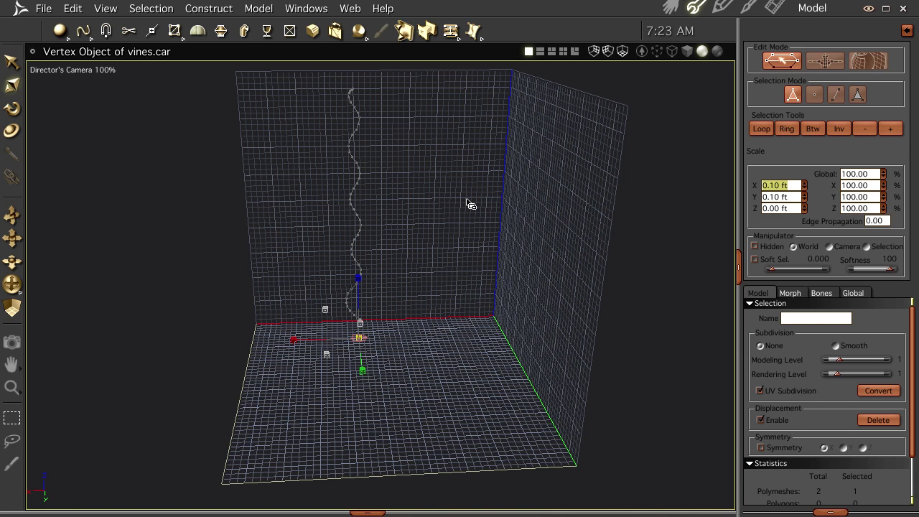
{"action": "left_click", "coordinate": [12, 62]}
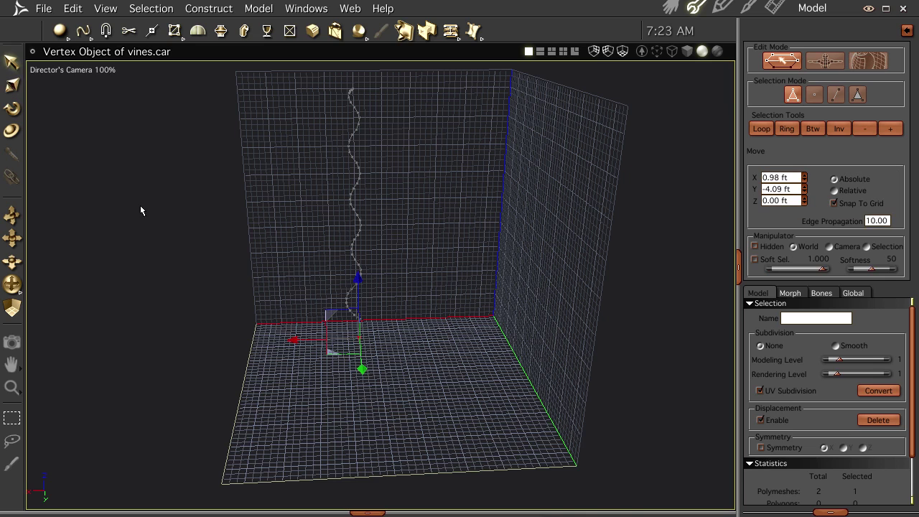
- Sweep the resized circle along the wavy curve with Path Extrusion
{"action": "left_click", "coordinate": [245, 32]}
{"action": "left_click", "coordinate": [355, 107]}
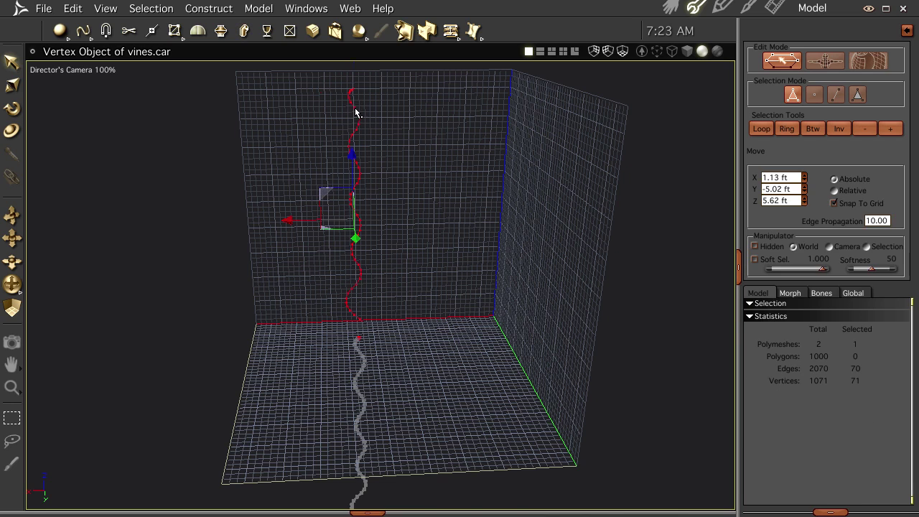
- Delete the leftover path curve and raise the thinner vine to about Z 5.90 ft
{"action": "key", "text": "Delete"}
{"action": "key", "text": "ctrl+z"}
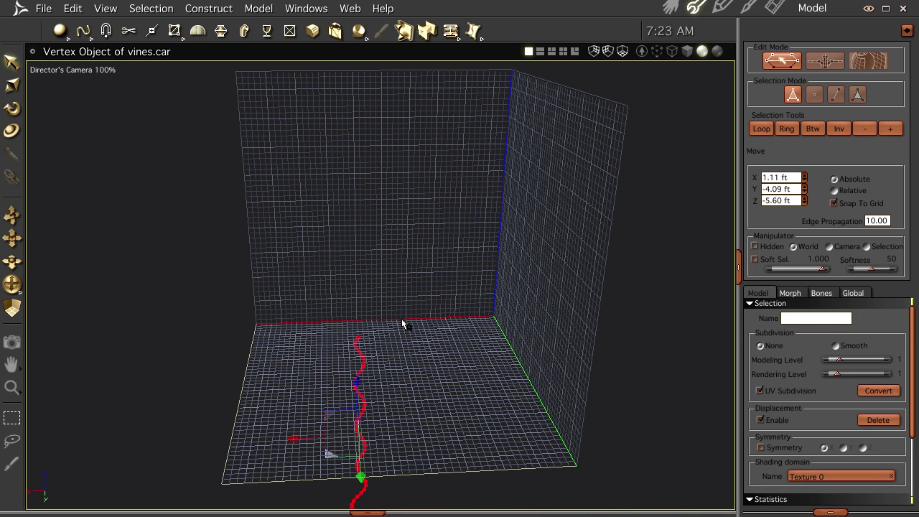
{"action": "left_click_drag", "start_coordinate": [357, 380], "coordinate": [354, 125]}
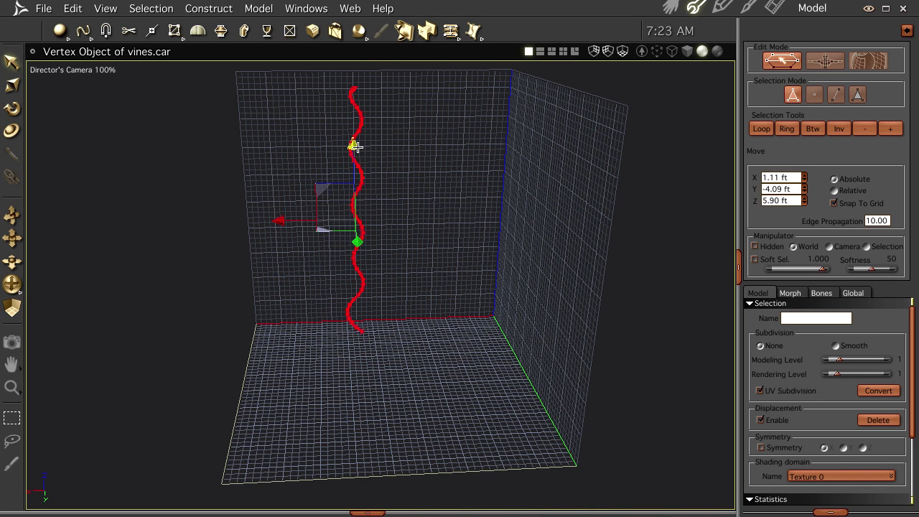
- In the Assemble room, move the new vine in front of the brick wall and apply the green shader named Shader to it
{"action": "left_click", "coordinate": [671, 7]}
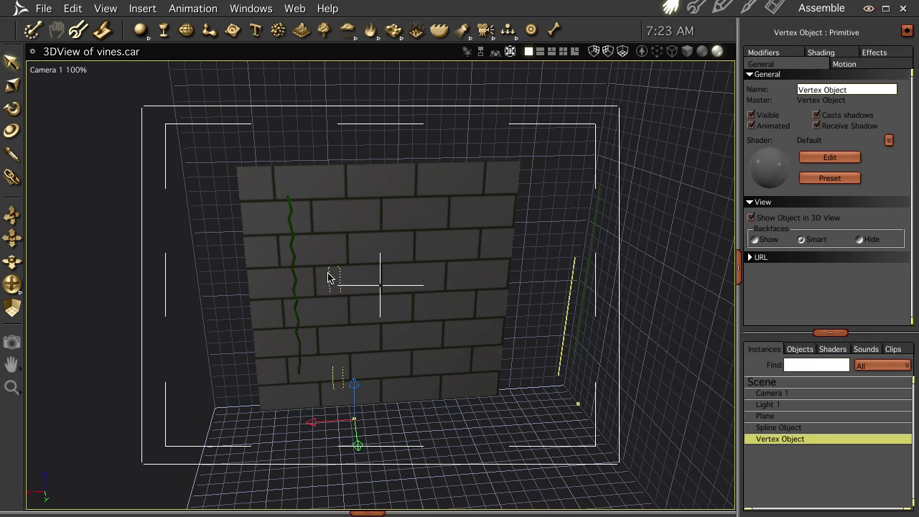
{"action": "left_click_drag", "start_coordinate": [353, 383], "coordinate": [372, 446]}
{"action": "left_click", "coordinate": [833, 349]}
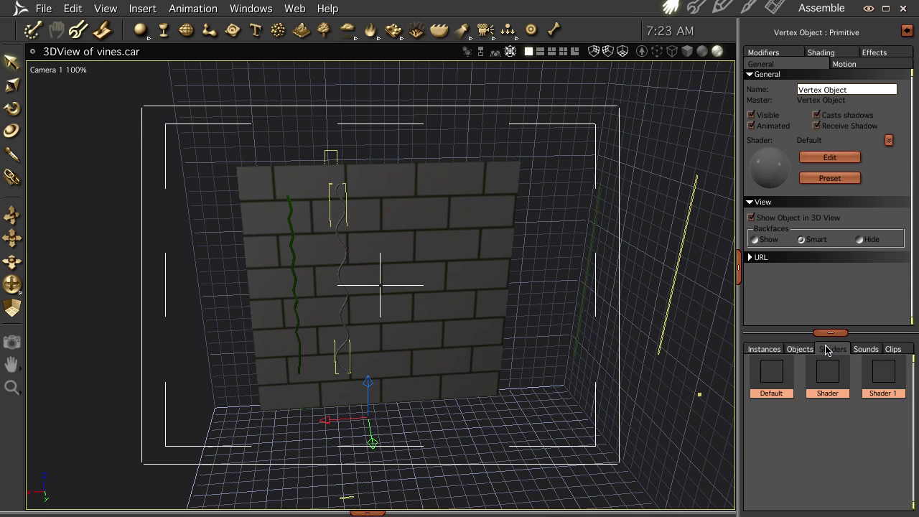
{"action": "left_click_drag", "start_coordinate": [827, 369], "coordinate": [775, 440]}
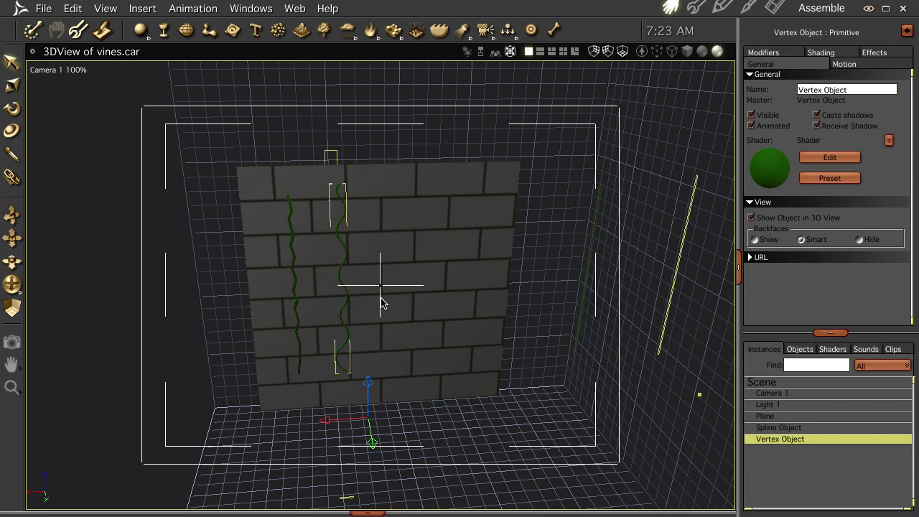
- Frame the vine in the camera view, render the scene to check both vines, and return to the Assemble room
{"action": "key", "text": "0"}
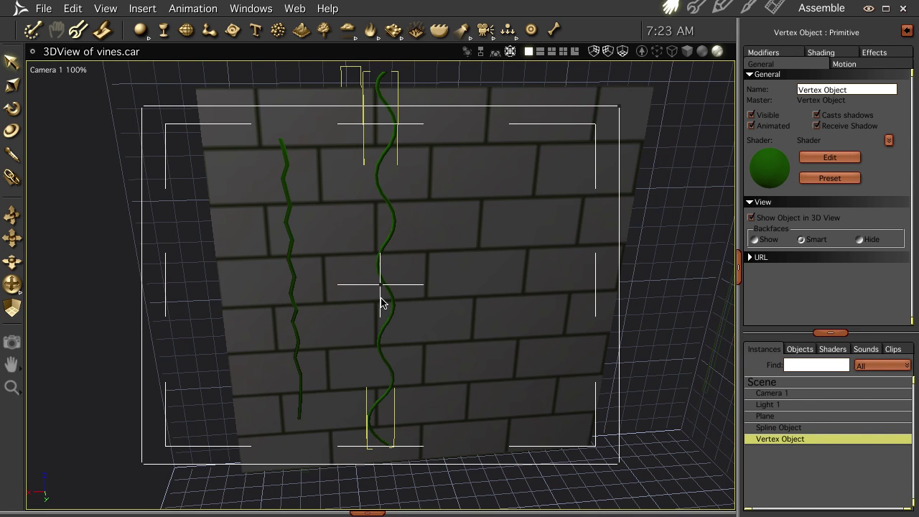
{"action": "key", "text": "ctrl+r"}
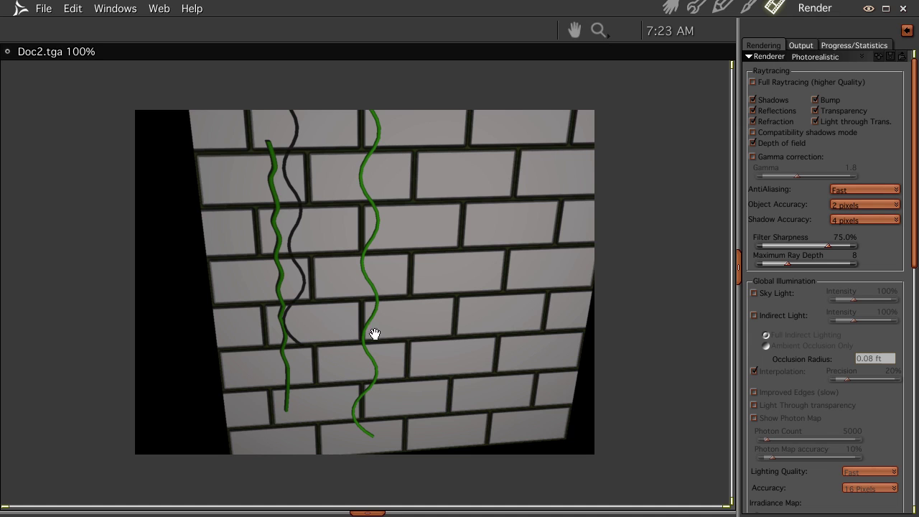
{"action": "left_click", "coordinate": [671, 7]}
- Move the vine's hot point to its object center and push the vine back against the wall to about Y -13.77 ft
{"action": "middle_click_drag", "start_coordinate": [461, 255], "coordinate": [400, 265]}
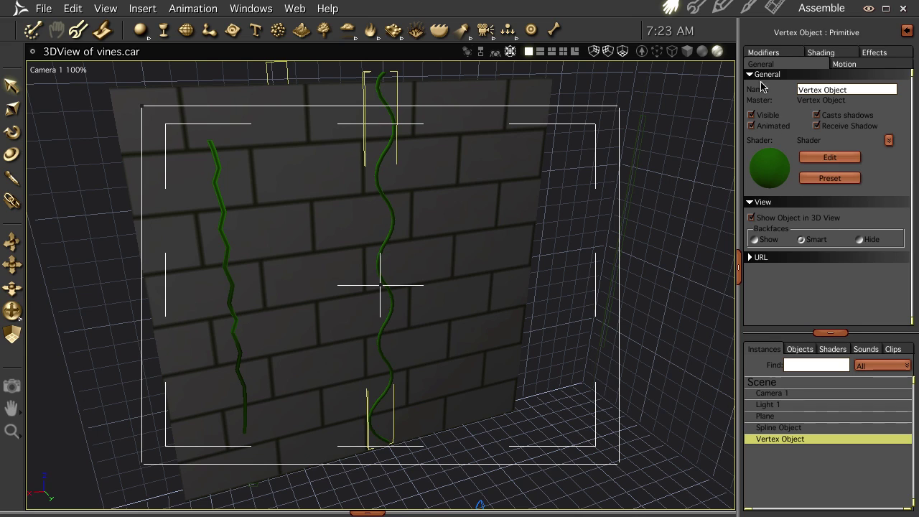
{"action": "left_click", "coordinate": [858, 64]}
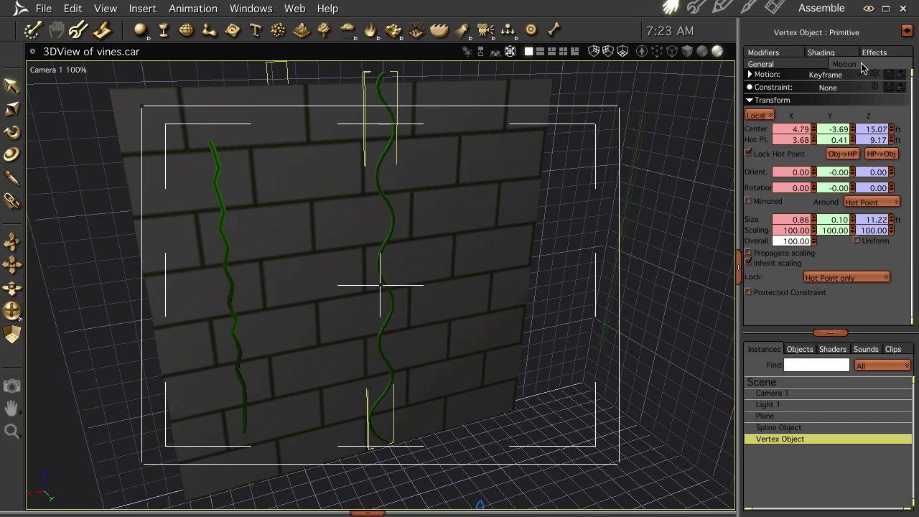
{"action": "left_click", "coordinate": [884, 154]}
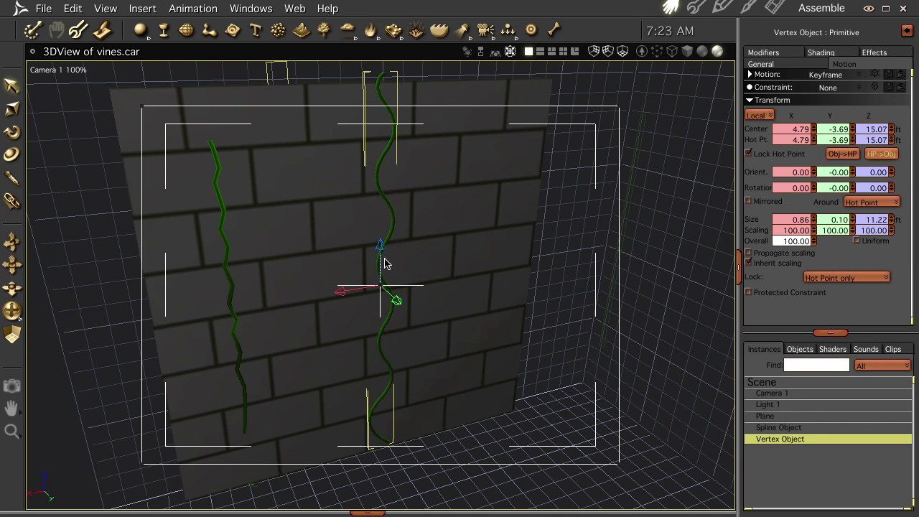
{"action": "left_click_drag", "start_coordinate": [395, 298], "coordinate": [286, 216]}
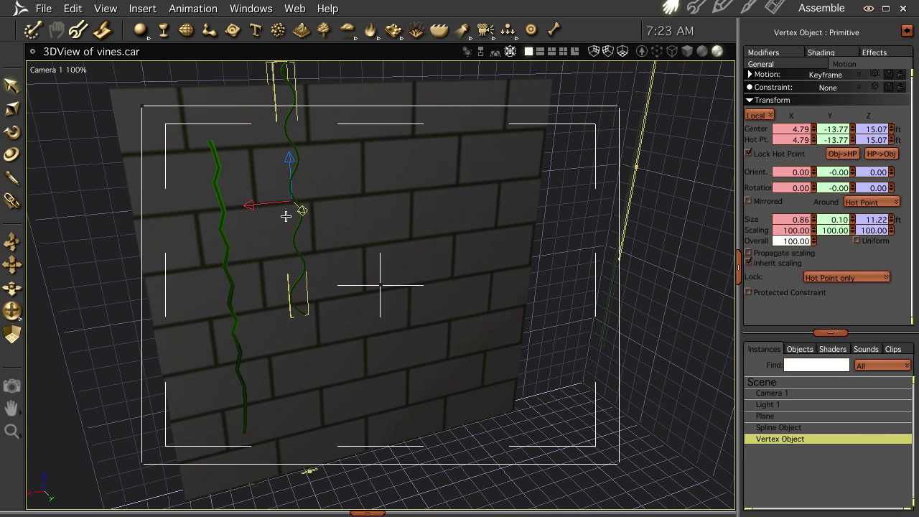
- Reopen the vine's vertex object for modeling and set its Z size to 20 ft
{"action": "double_click", "coordinate": [781, 440]}
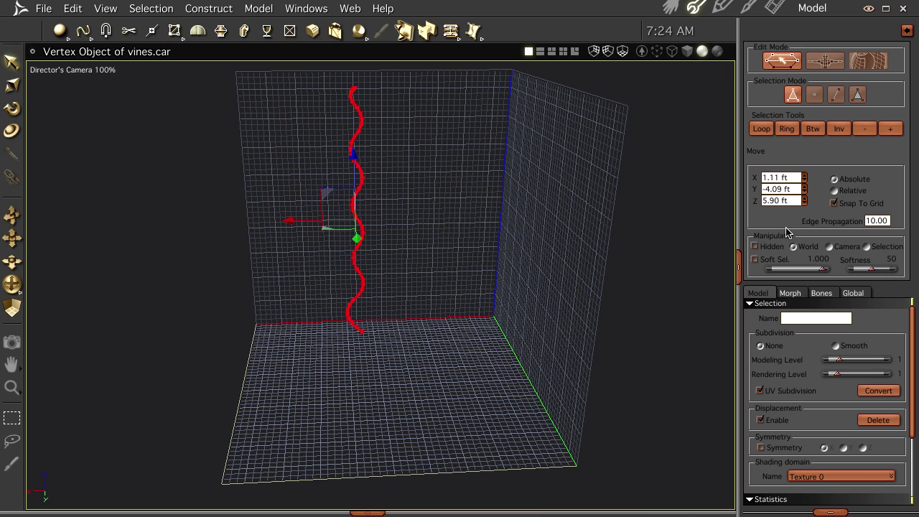
{"action": "key", "text": "s"}
{"action": "left_click_drag", "start_coordinate": [801, 208], "coordinate": [758, 197]}
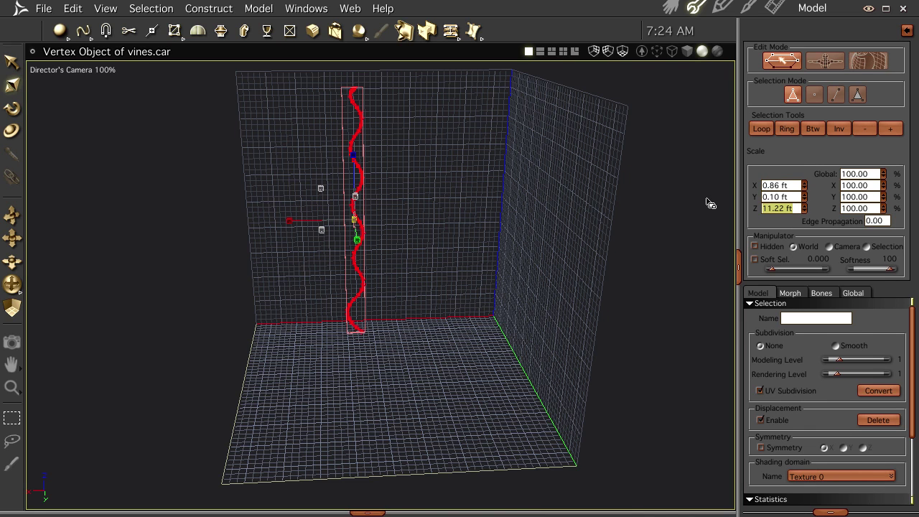
{"action": "type", "text": "20"}
{"action": "key", "text": "Return"}
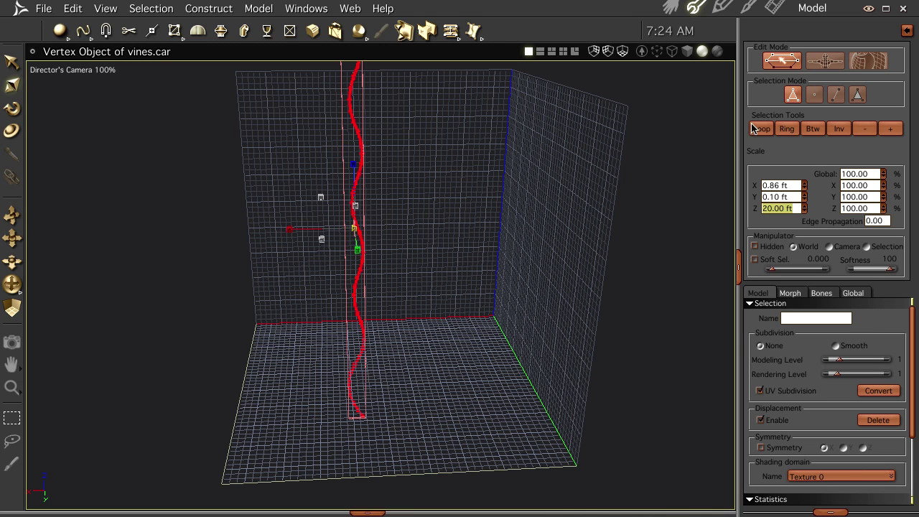
- Back in the Assemble room, lower the lengthened vine along the wall to a center Z of about 9.97 ft
{"action": "left_click", "coordinate": [671, 7]}
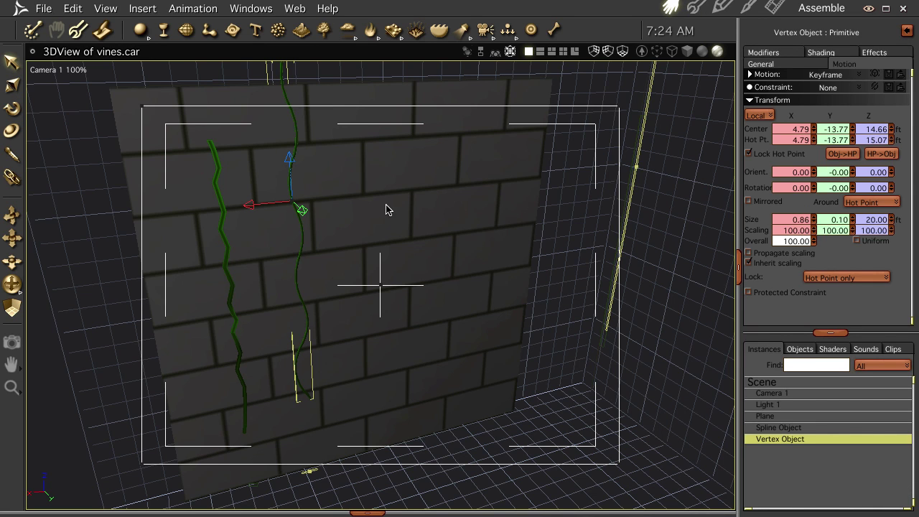
{"action": "left_click_drag", "start_coordinate": [288, 159], "coordinate": [269, 261]}
{"action": "middle_click_drag", "start_coordinate": [323, 297], "coordinate": [351, 292]}
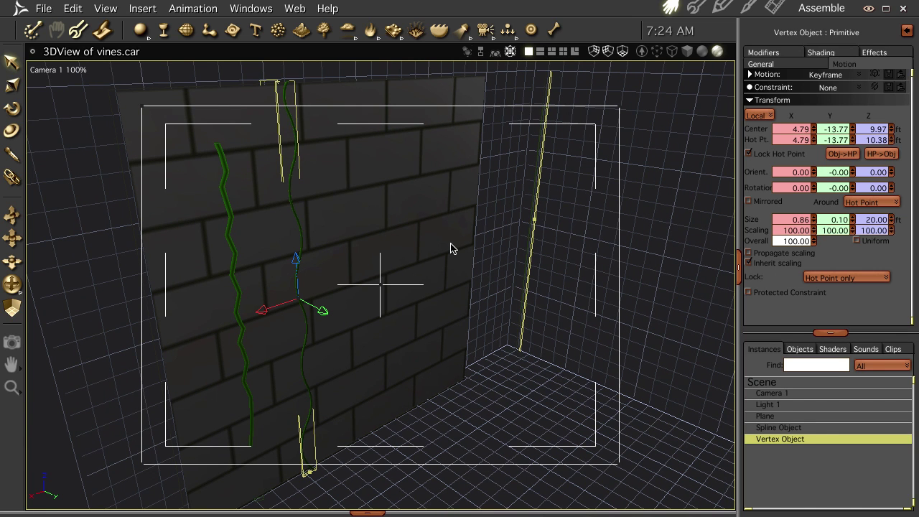
{"action": "middle_click_drag", "start_coordinate": [375, 143], "coordinate": [345, 144]}
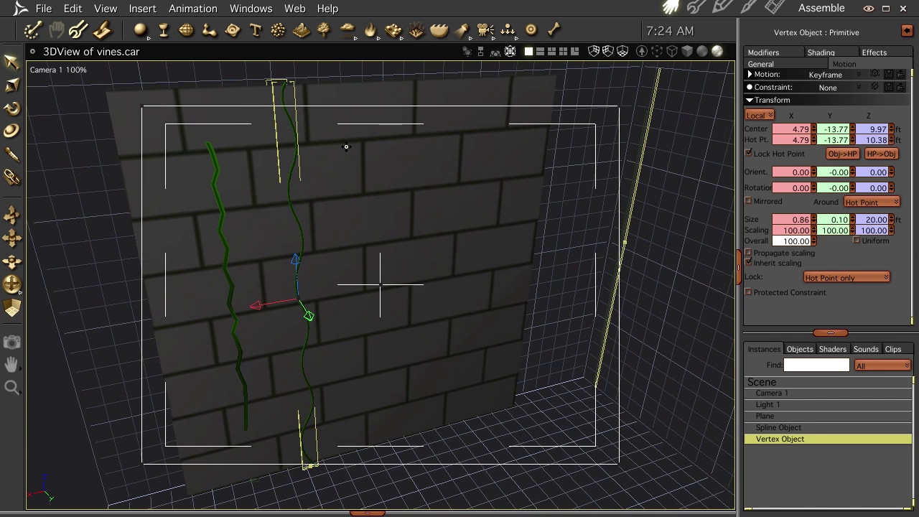
- Add a new vertex object to the scene and show its modeling space in the front view
{"action": "left_click", "coordinate": [186, 30]}
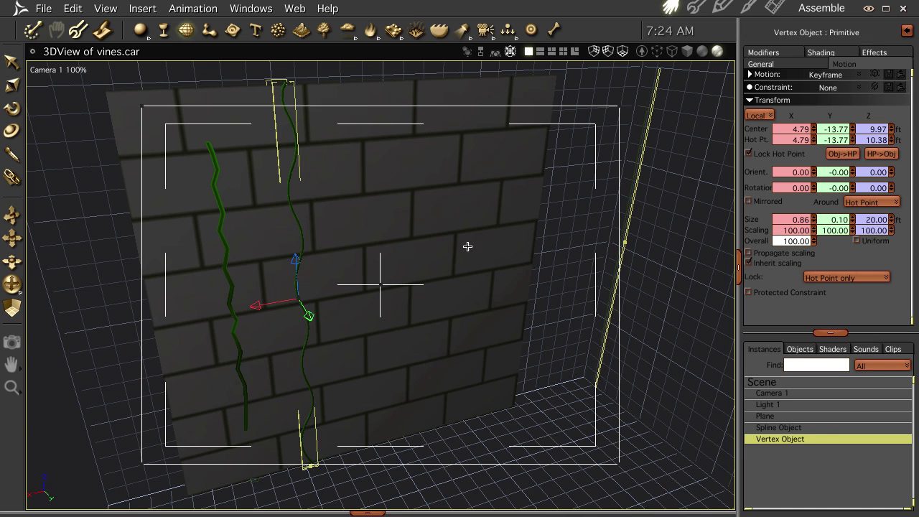
{"action": "left_click", "coordinate": [501, 434]}
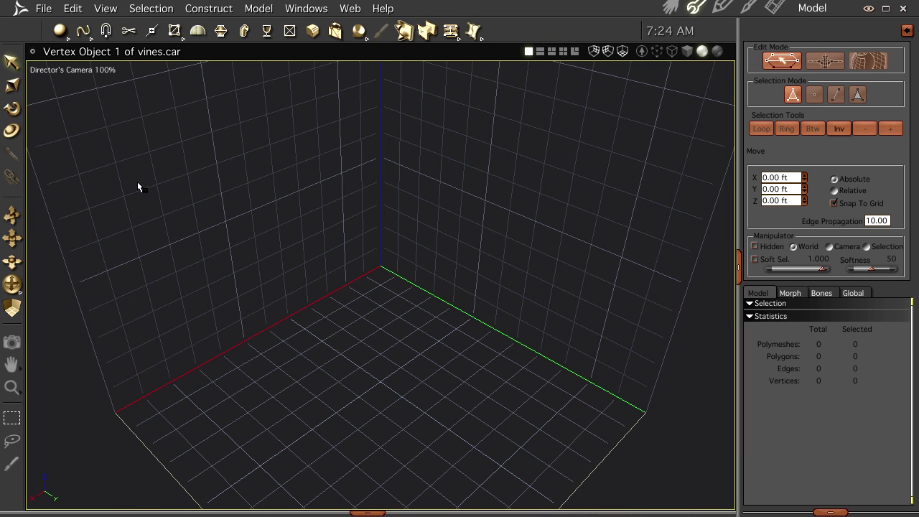
{"action": "left_click", "coordinate": [72, 70]}
{"action": "left_click", "coordinate": [79, 131]}
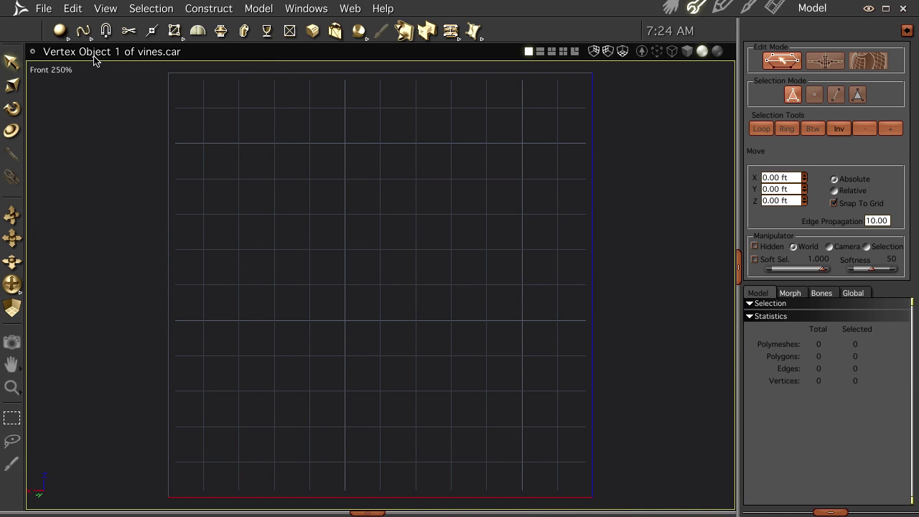
- Draw a 20-point circle about 10 ft in diameter, centered at X 1.00 ft and Z 7.00 ft
{"action": "left_click_drag", "start_coordinate": [89, 42], "coordinate": [86, 149]}
{"action": "left_click_drag", "start_coordinate": [345, 253], "coordinate": [513, 234]}
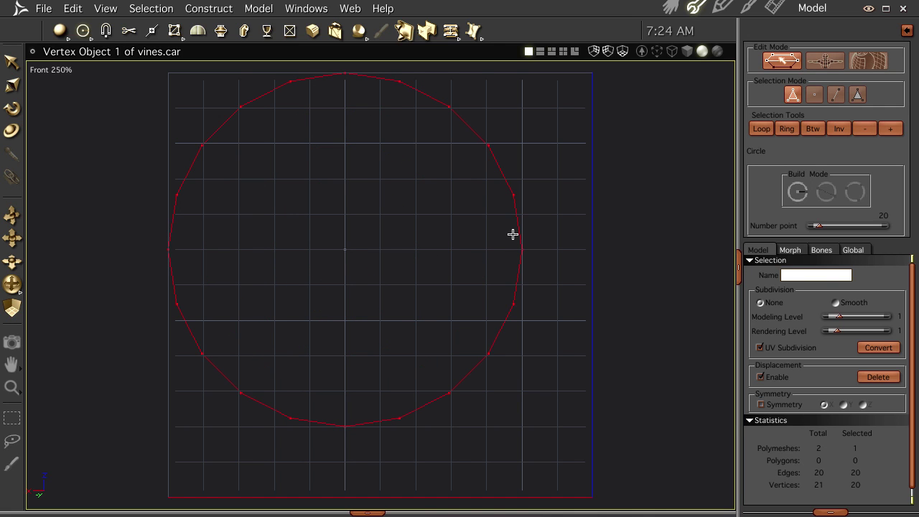
{"action": "key", "text": "Return"}
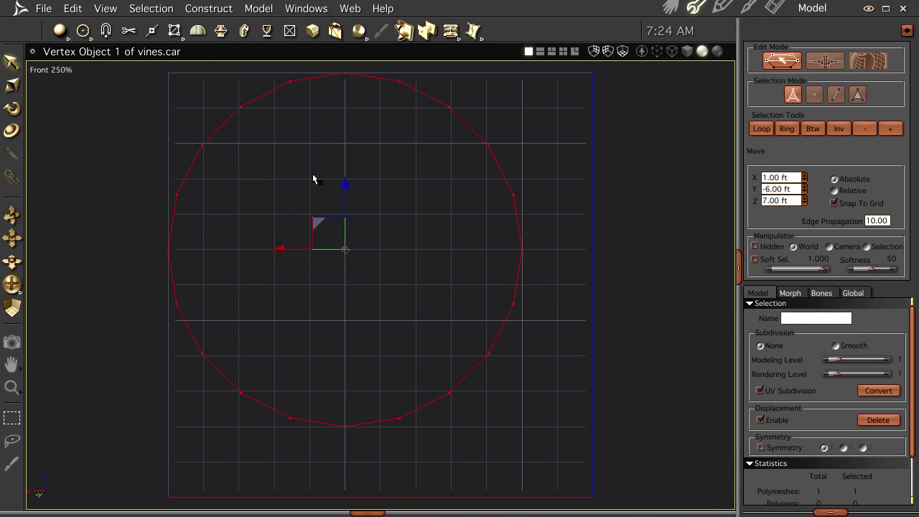
- Fill the circle as a polygon and tessellate it with Vertex To Center
{"action": "key", "text": "ctrl+f"}
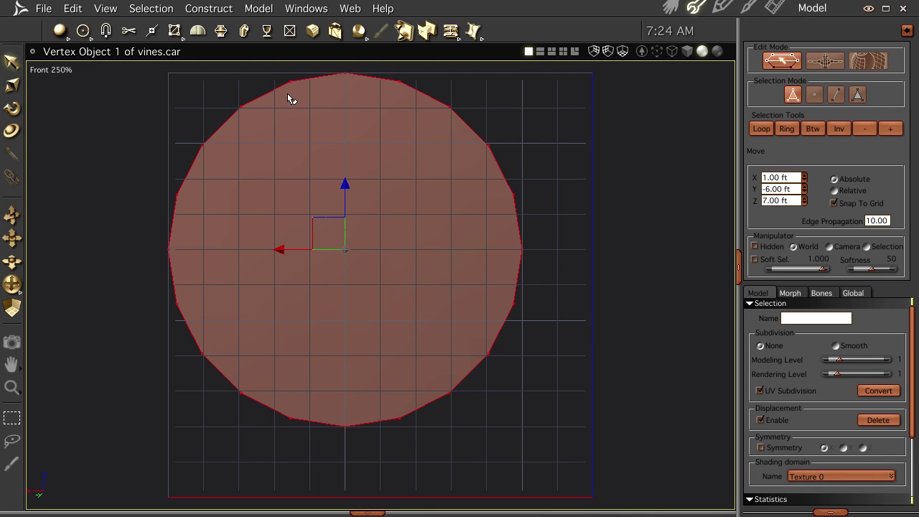
{"action": "left_click", "coordinate": [258, 8]}
{"action": "mouse_move", "coordinate": [279, 86]}
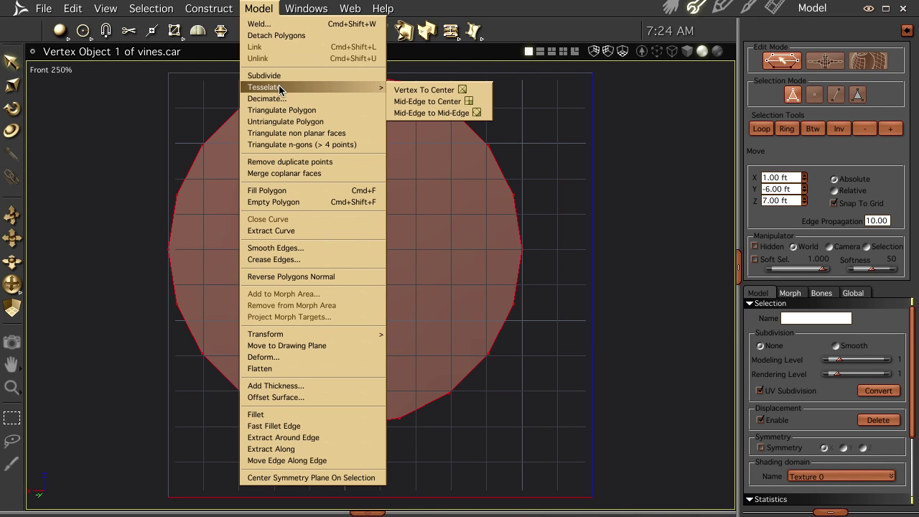
{"action": "left_click", "coordinate": [416, 91]}
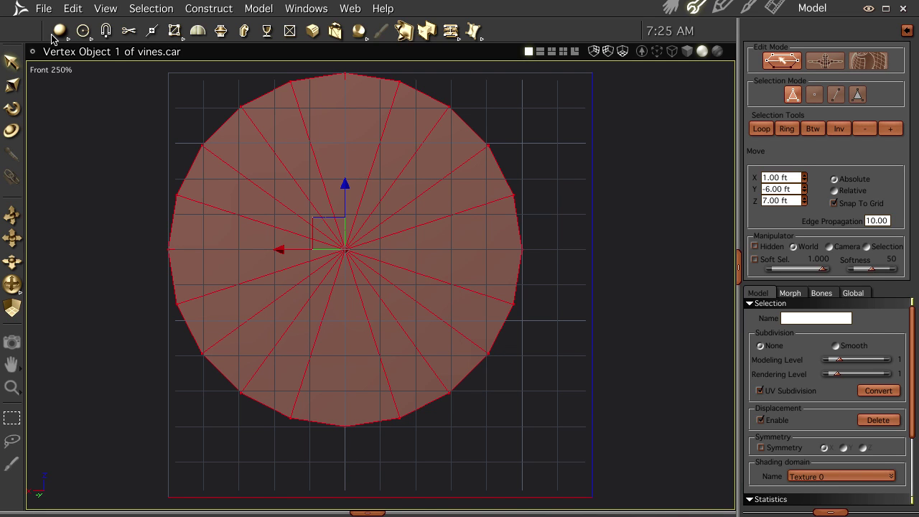
- Enable X-axis symmetry for the tessellated circle, with the front view restored
{"action": "left_click", "coordinate": [63, 70]}
{"action": "left_click", "coordinate": [69, 153]}
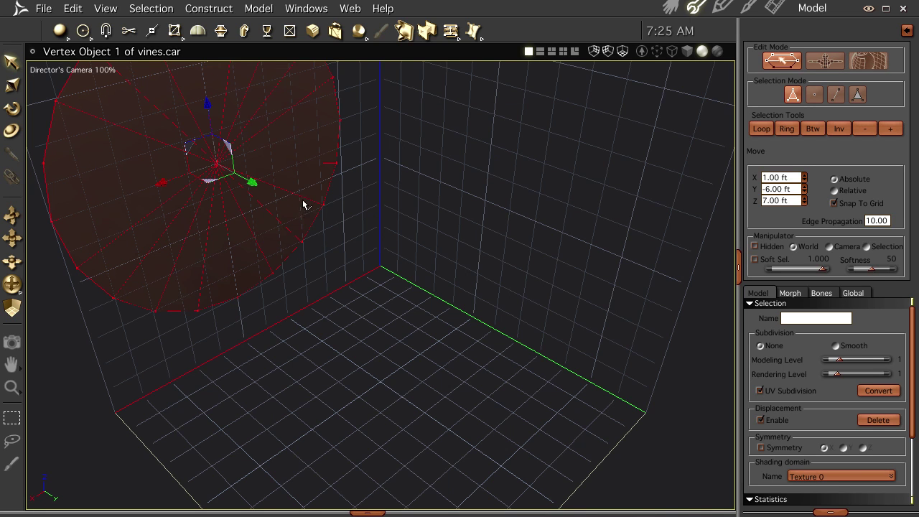
{"action": "key", "text": "0"}
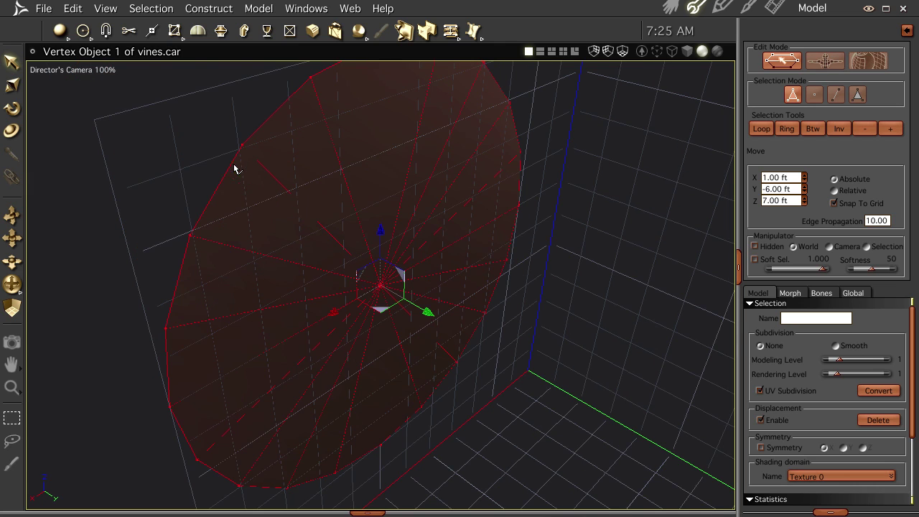
{"action": "middle_click_drag", "start_coordinate": [374, 223], "coordinate": [347, 204]}
{"action": "middle_click_drag", "start_coordinate": [460, 325], "coordinate": [428, 310]}
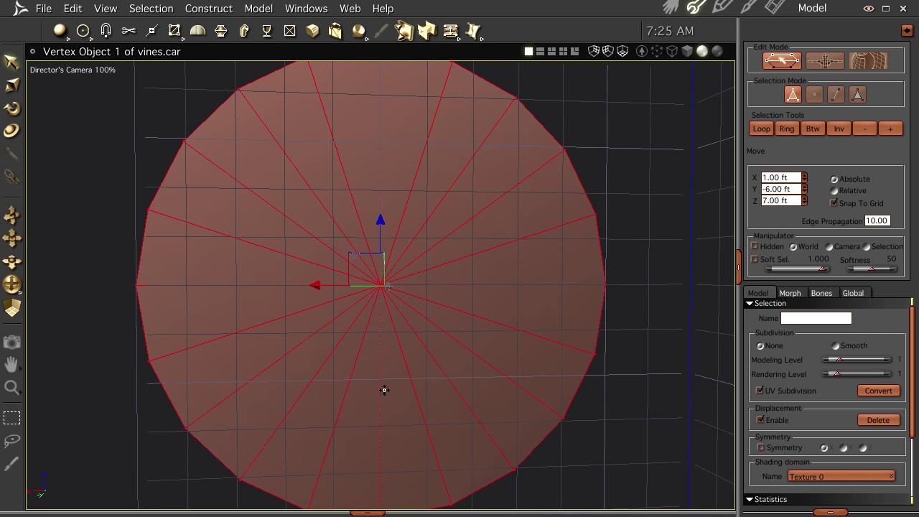
{"action": "mouse_move", "coordinate": [462, 372]}
{"action": "middle_mouse_down"}
{"action": "mouse_move", "coordinate": [444, 369]}
{"action": "mouse_move", "coordinate": [450, 362]}
{"action": "middle_mouse_up"}
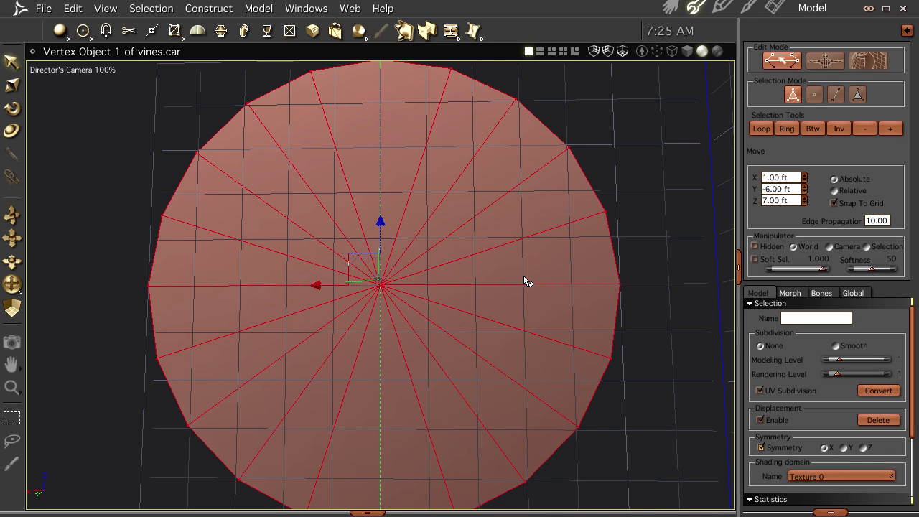
{"action": "middle_click_drag", "start_coordinate": [392, 226], "coordinate": [446, 375]}
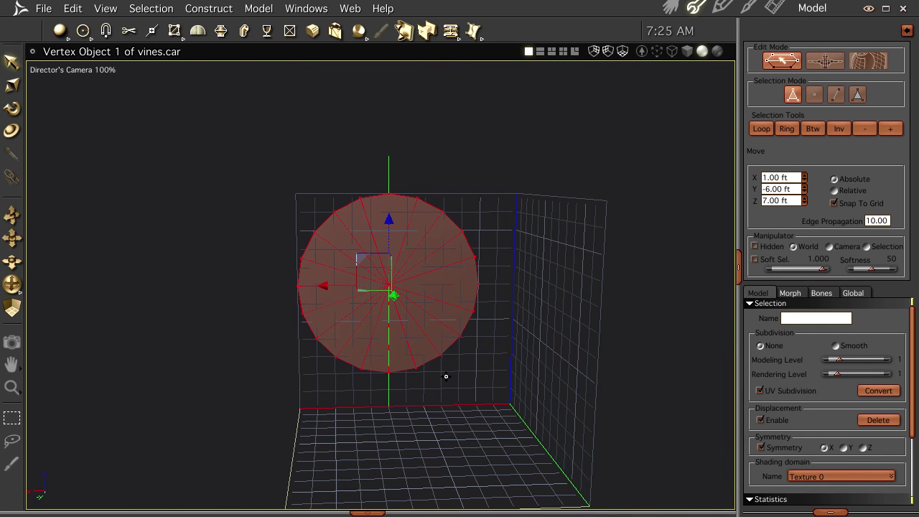
{"action": "left_click", "coordinate": [67, 71]}
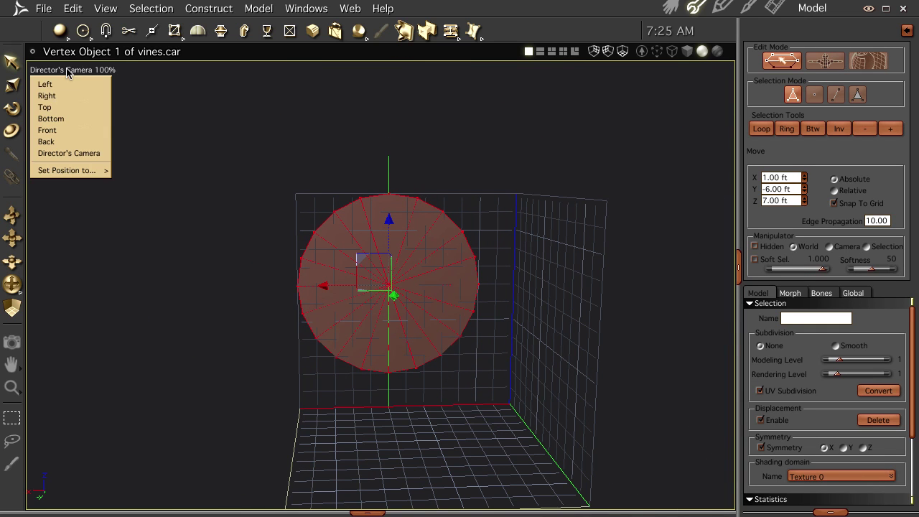
{"action": "left_click", "coordinate": [68, 131]}
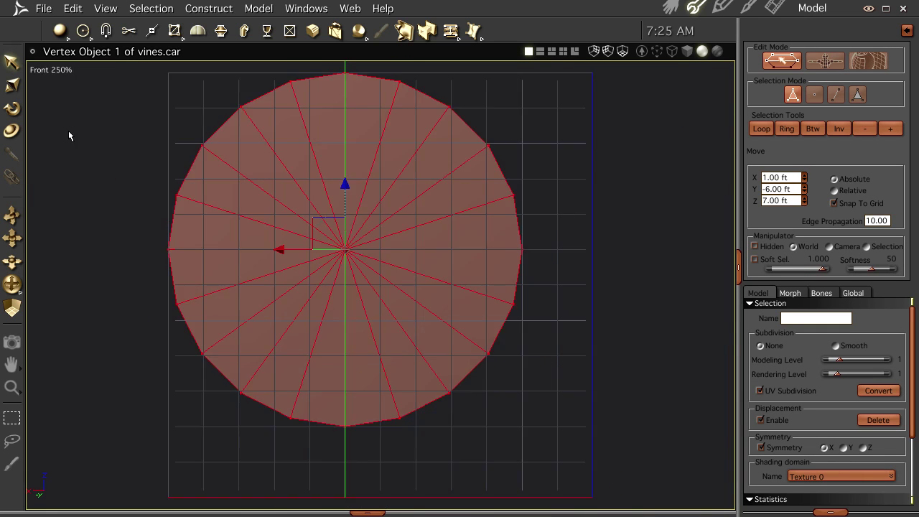
- Pull the whole selected disc slightly outward with the Magnet at a 0.10 ft radius of attraction, and clear the selection
{"action": "left_click", "coordinate": [106, 30]}
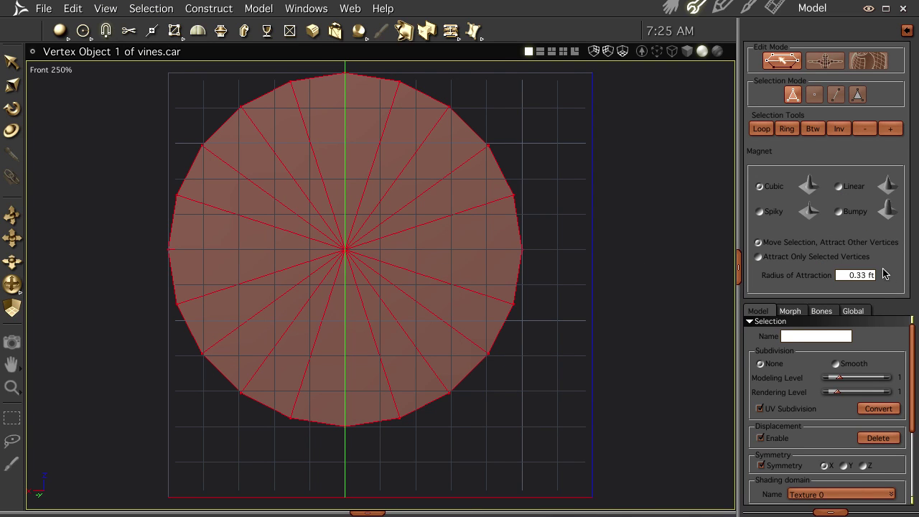
{"action": "type", "text": ".1"}
{"action": "key", "text": "Return"}
{"action": "left_click_drag", "start_coordinate": [516, 193], "coordinate": [519, 193]}
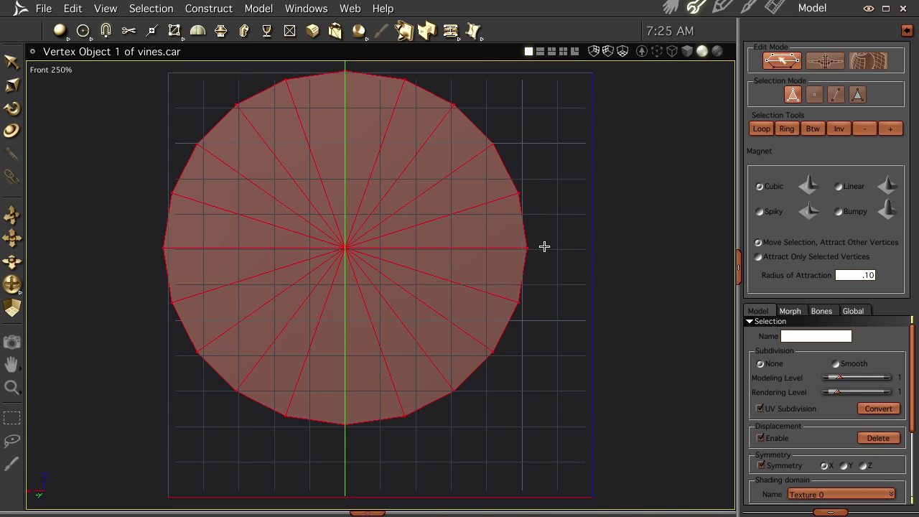
{"action": "left_click", "coordinate": [12, 63]}
{"action": "left_click", "coordinate": [573, 175]}
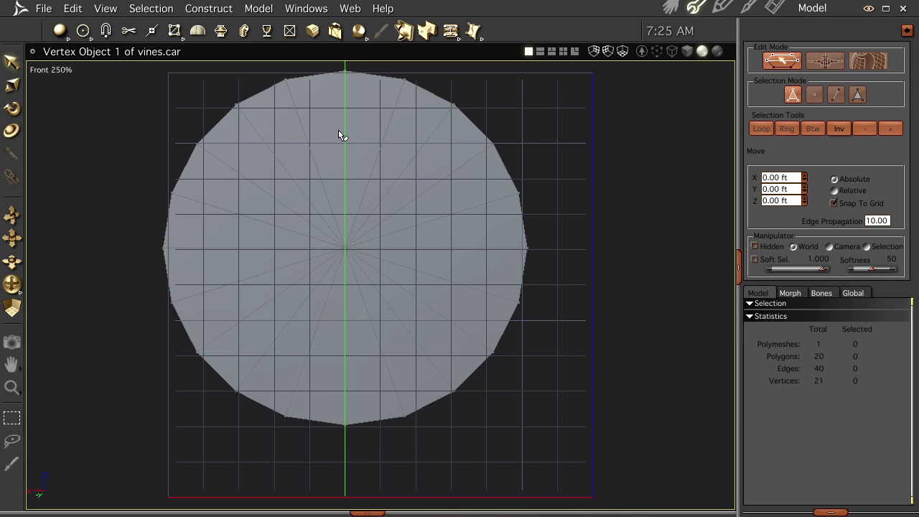
- Pull the disc's upper and side rim vertices inward with the Magnet, and undo the last pull
{"action": "left_click", "coordinate": [106, 31]}
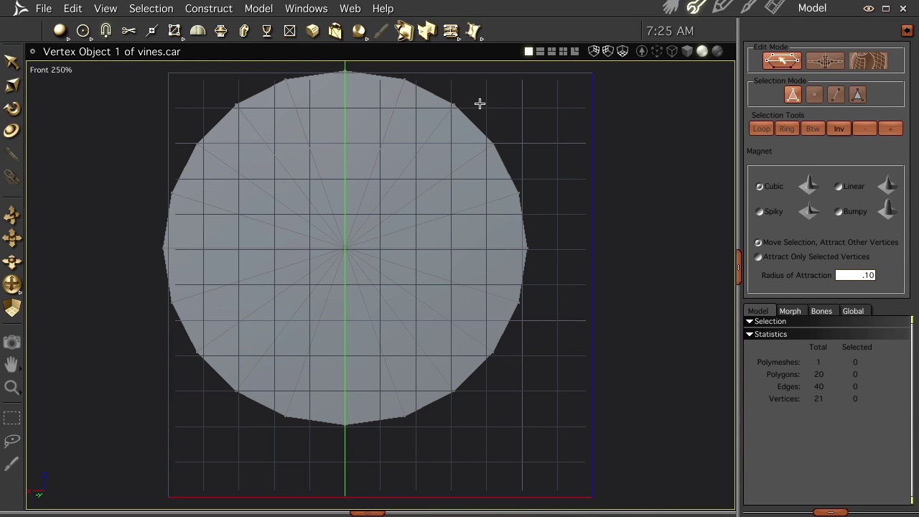
{"action": "left_click_drag", "start_coordinate": [454, 105], "coordinate": [438, 118]}
{"action": "left_click_drag", "start_coordinate": [492, 144], "coordinate": [478, 158]}
{"action": "mouse_move", "coordinate": [521, 192]}
{"action": "left_mouse_down"}
{"action": "mouse_move", "coordinate": [510, 205]}
{"action": "mouse_move", "coordinate": [518, 252]}
{"action": "left_mouse_up"}
{"action": "left_click_drag", "start_coordinate": [520, 308], "coordinate": [512, 298]}
{"action": "left_click_drag", "start_coordinate": [482, 153], "coordinate": [462, 167]}
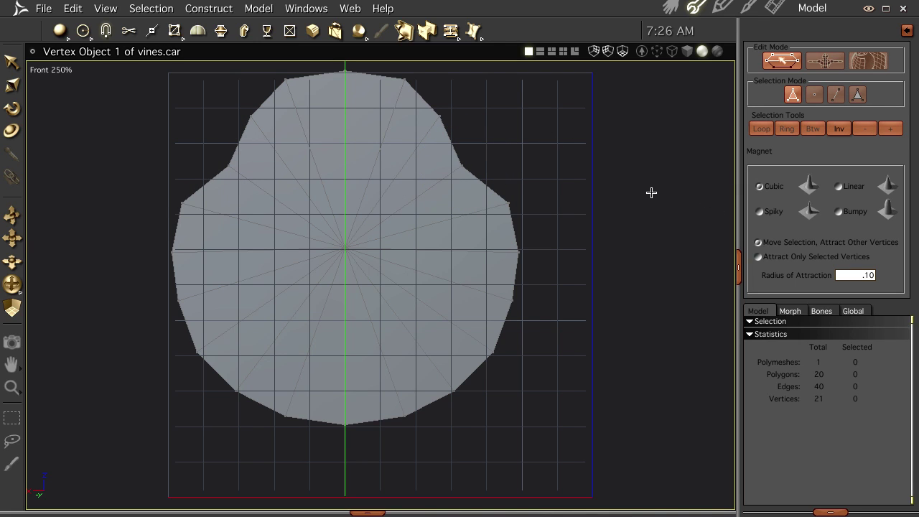
{"action": "key", "text": "ctrl+z"}
- Shape the disc into a leaf outline with a narrowed upper part and notched base, using a Bumpy Magnet with a 0.25 ft radius
{"action": "left_click", "coordinate": [838, 213]}
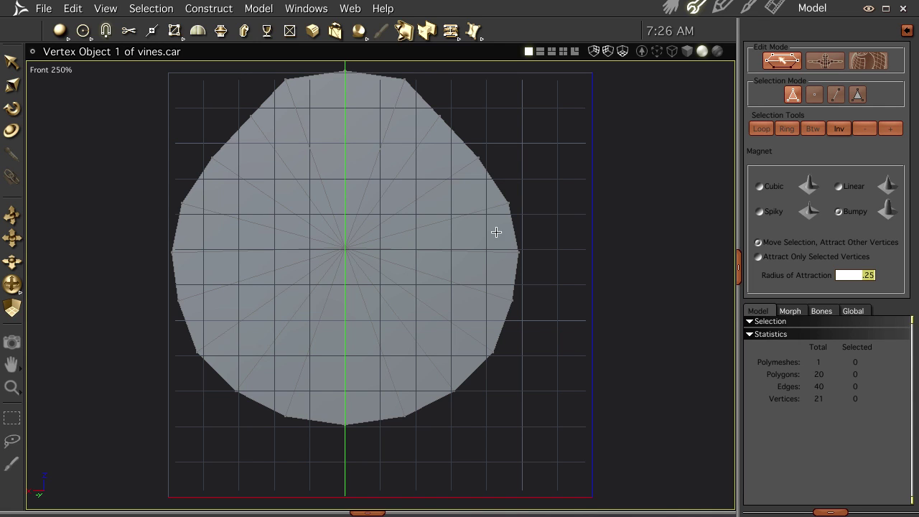
{"action": "mouse_move", "coordinate": [482, 149]}
{"action": "left_mouse_down"}
{"action": "mouse_move", "coordinate": [470, 154]}
{"action": "mouse_move", "coordinate": [479, 164]}
{"action": "left_mouse_up"}
{"action": "left_click_drag", "start_coordinate": [506, 241], "coordinate": [484, 244]}
{"action": "left_click_drag", "start_coordinate": [486, 310], "coordinate": [474, 319]}
{"action": "left_click_drag", "start_coordinate": [441, 376], "coordinate": [441, 409]}
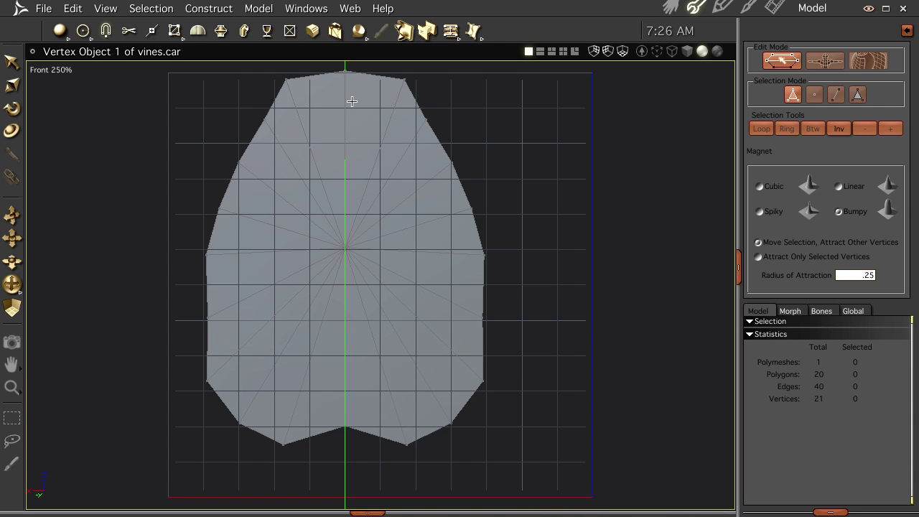
- In the Assemble room, align the leaf's hot point with its center and bring the leaf in front of the wall at Y about -11.92 ft
{"action": "left_click", "coordinate": [671, 7]}
{"action": "left_click_drag", "start_coordinate": [515, 418], "coordinate": [512, 345]}
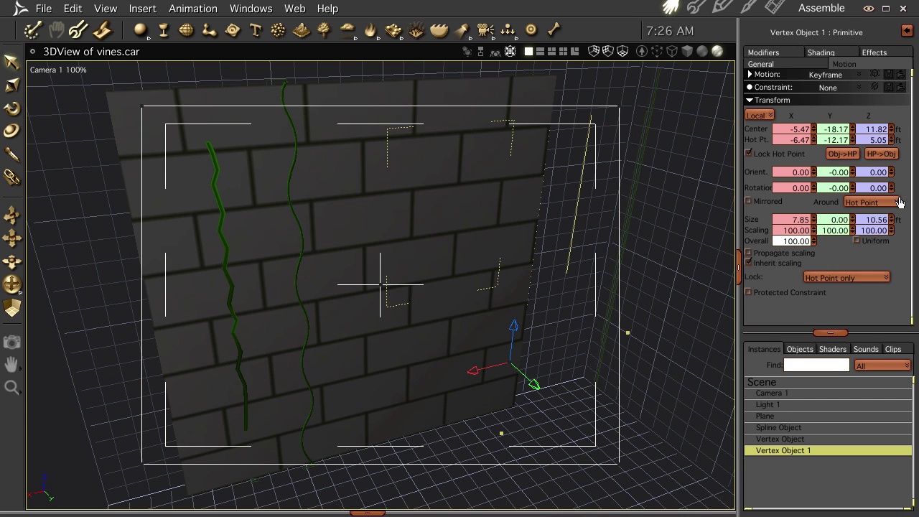
{"action": "left_click", "coordinate": [773, 64]}
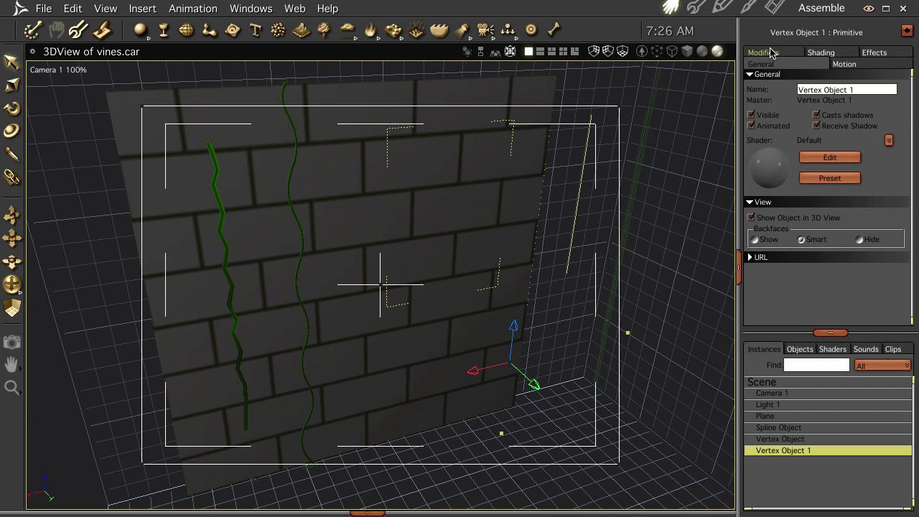
{"action": "left_click", "coordinate": [844, 64]}
{"action": "left_click", "coordinate": [882, 153]}
{"action": "left_click_drag", "start_coordinate": [470, 230], "coordinate": [529, 287]}
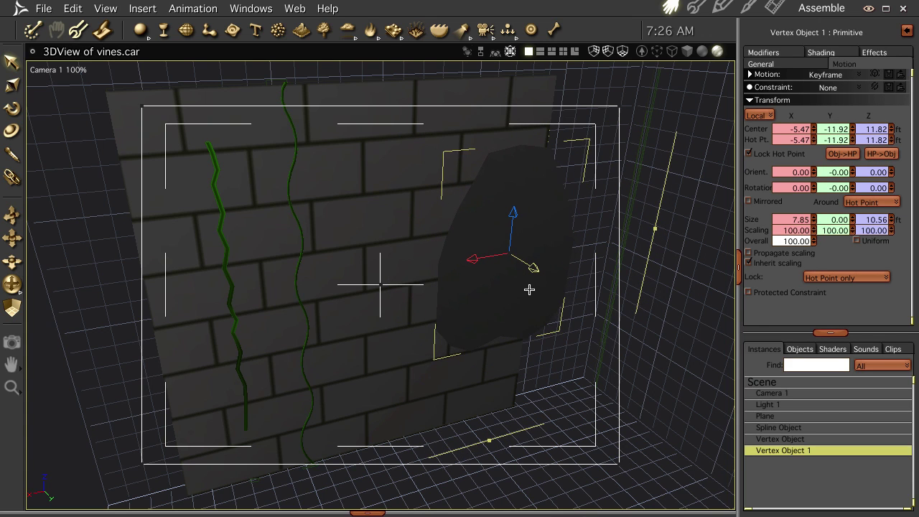
- Reopen the leaf's vertex object for modeling and select all of its geometry for scaling
{"action": "double_click", "coordinate": [798, 452]}
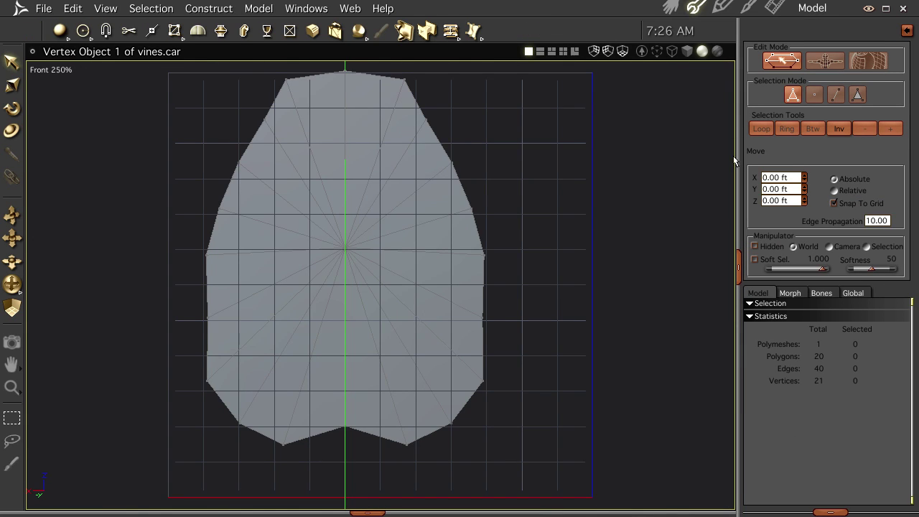
{"action": "key", "text": "ctrl+a"}
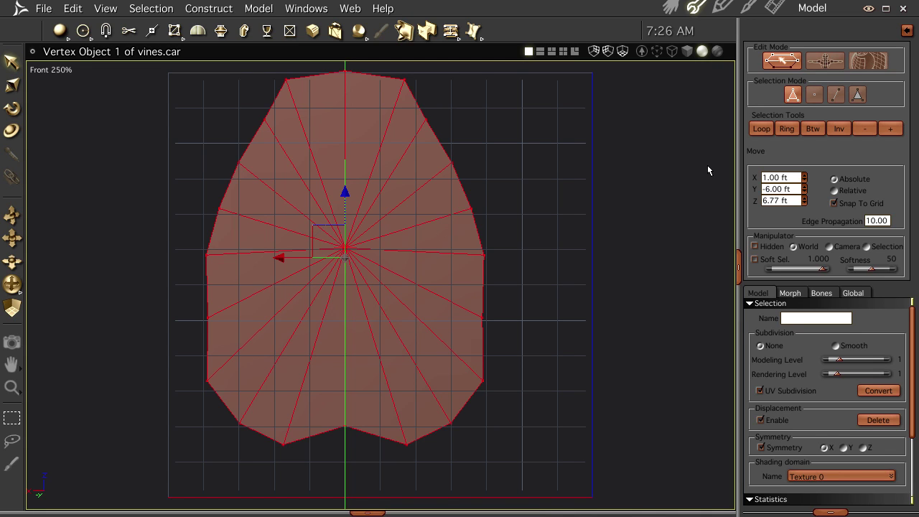
{"action": "key", "text": "s"}
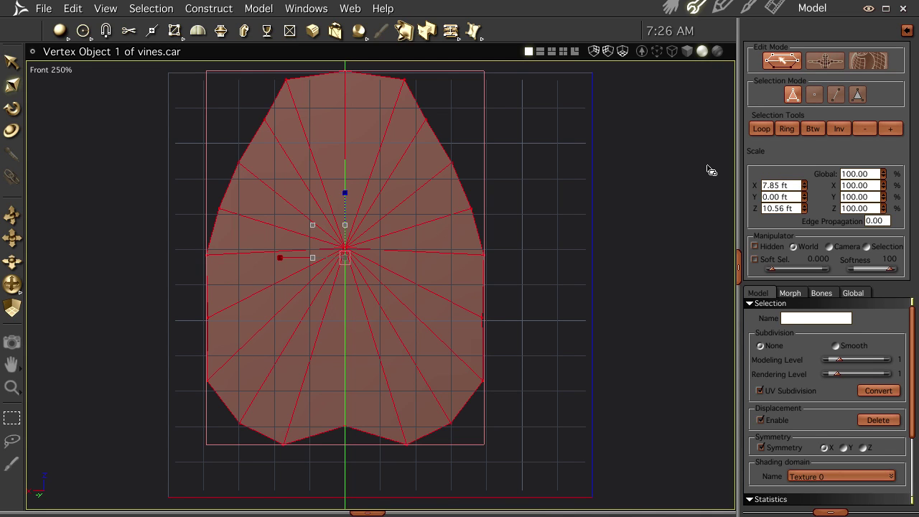
{"action": "left_click", "coordinate": [874, 179]}
{"action": "type", "text": "50"}
{"action": "key", "text": "Tab"}
{"action": "type", "text": "50"}
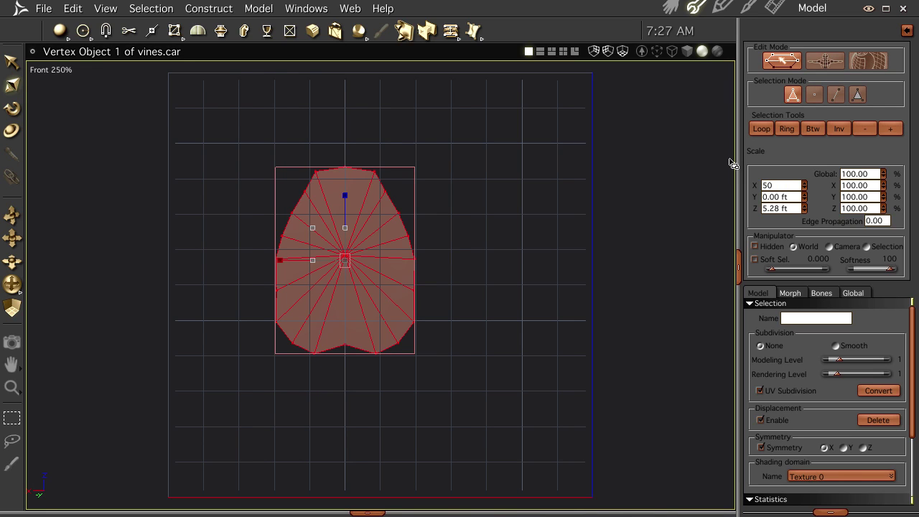
{"action": "key", "text": "Return"}
{"action": "key", "text": "Return"}
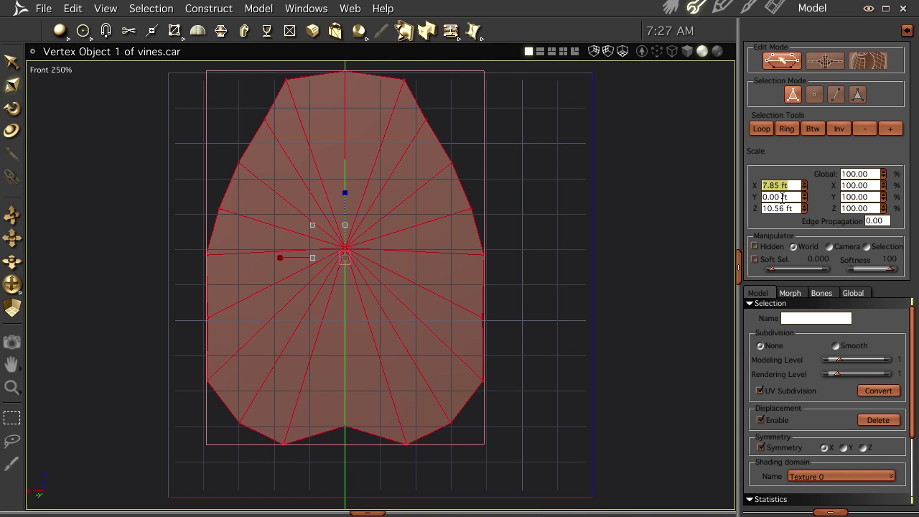
- Scale the selected leaf globally to 50%, two times in a row
{"action": "left_click", "coordinate": [877, 174]}
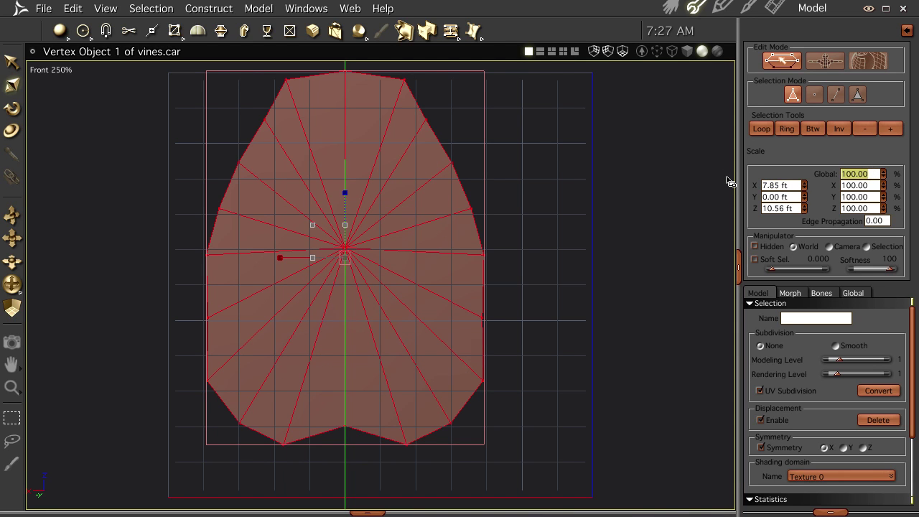
{"action": "type", "text": "50"}
{"action": "key", "text": "Return"}
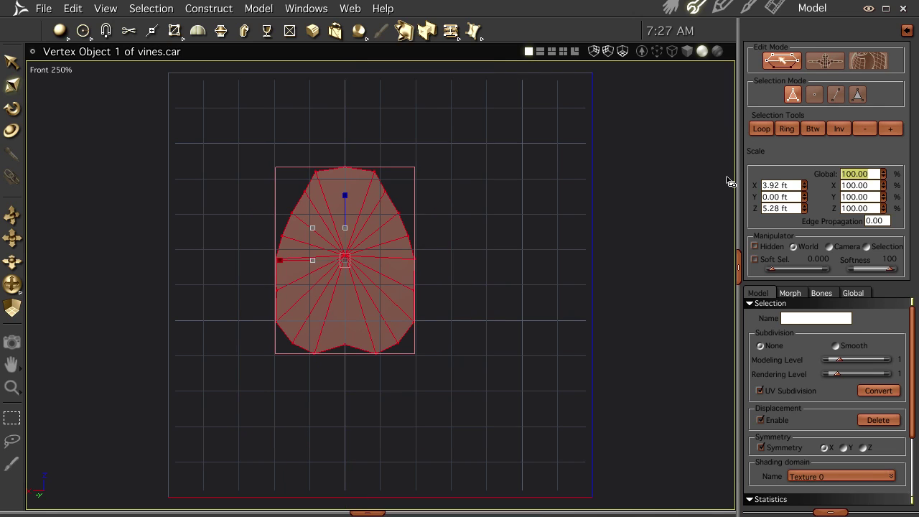
{"action": "type", "text": "50"}
{"action": "key", "text": "Return"}
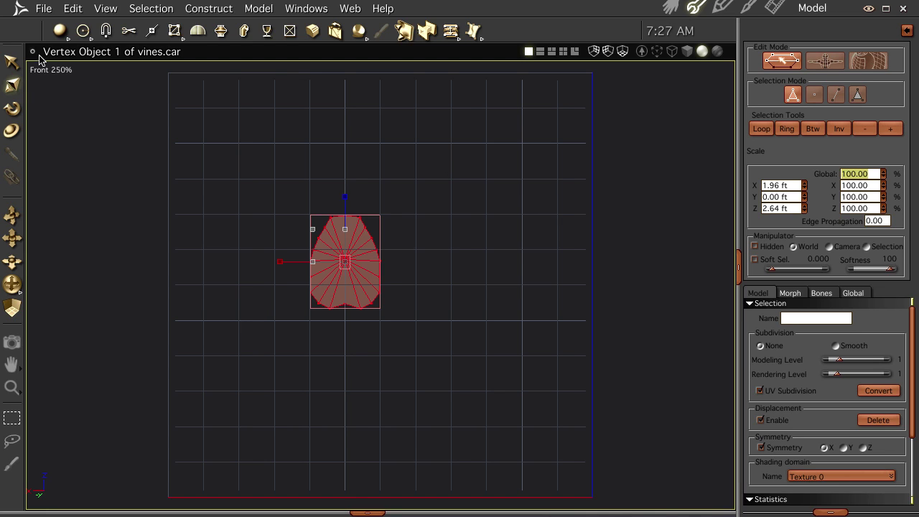
- Show the leaf edge-on in the top view and clear its selection
{"action": "left_click", "coordinate": [63, 71]}
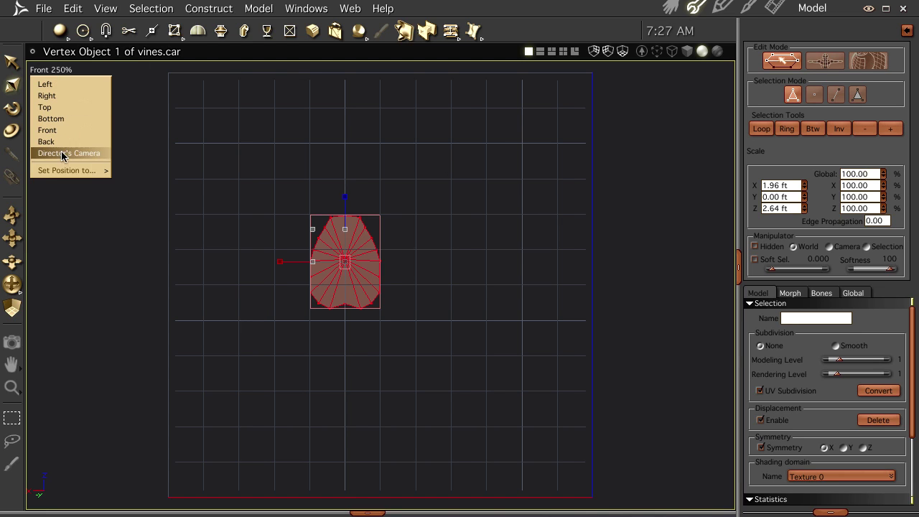
{"action": "left_click", "coordinate": [52, 107]}
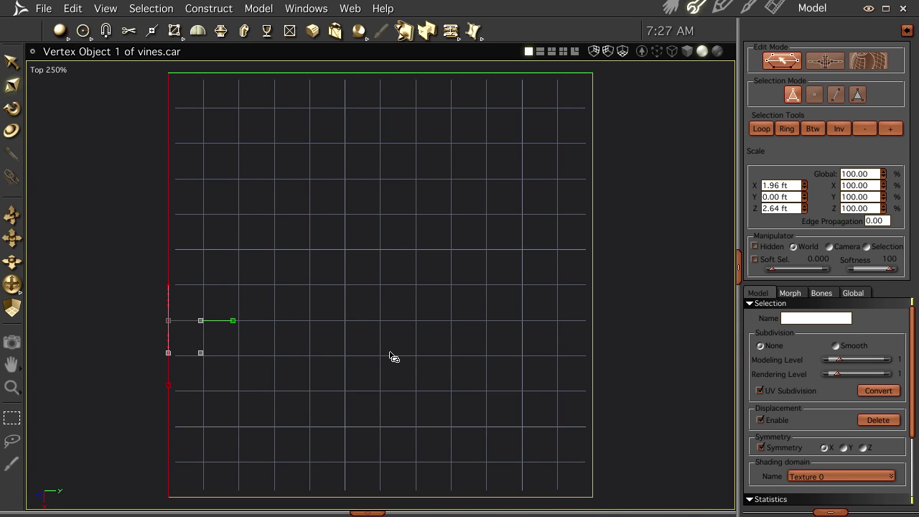
{"action": "left_click", "coordinate": [106, 30]}
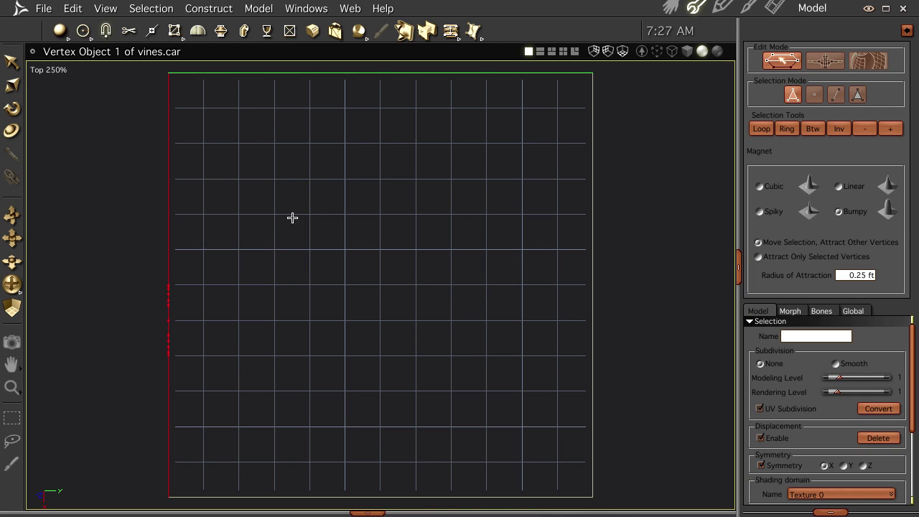
{"action": "left_click", "coordinate": [11, 62]}
{"action": "left_click", "coordinate": [190, 192]}
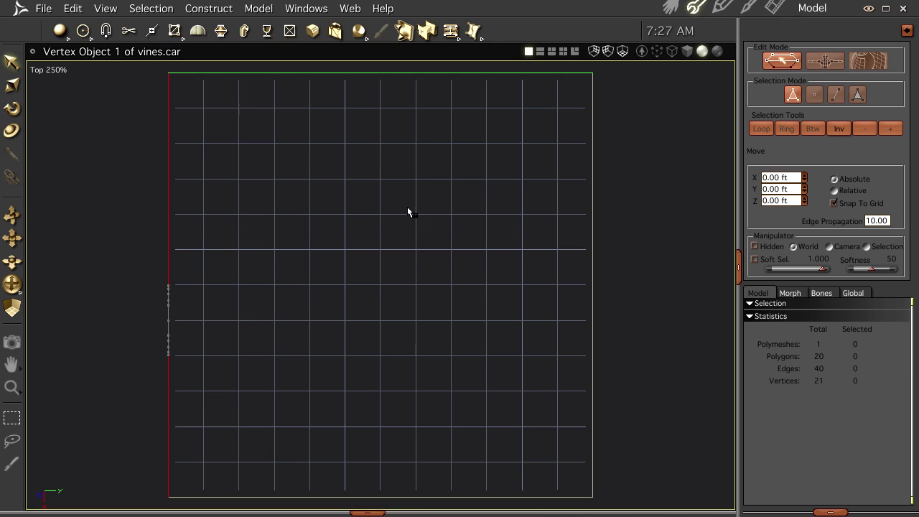
{"action": "left_click", "coordinate": [105, 30]}
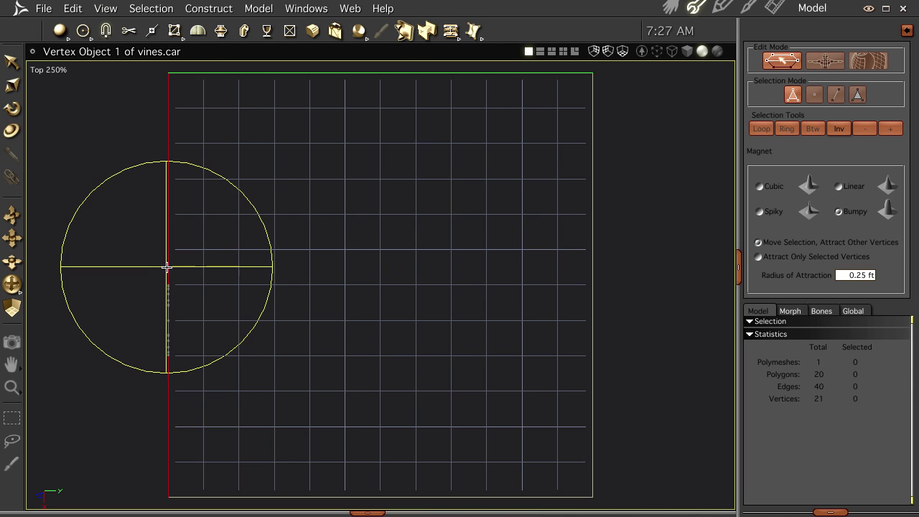
{"action": "left_click_drag", "start_coordinate": [165, 220], "coordinate": [188, 195]}
{"action": "left_click", "coordinate": [12, 63]}
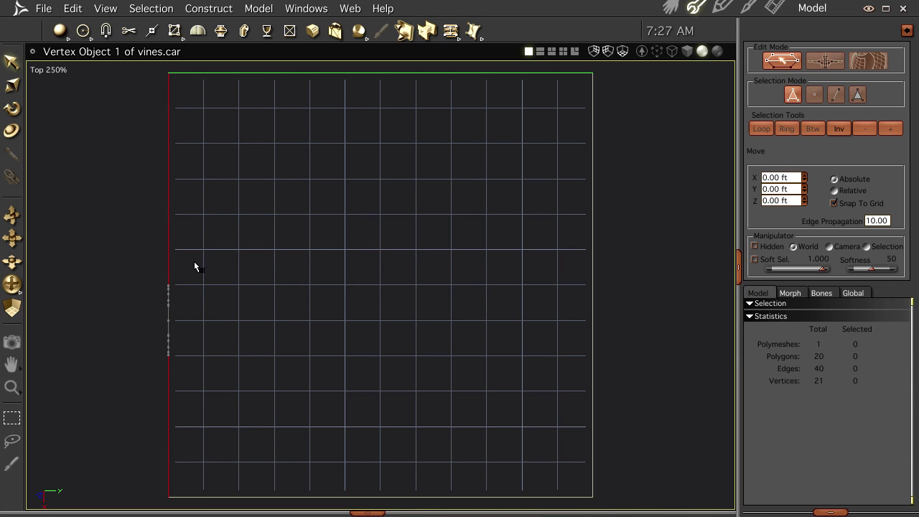
- Select the vertices on one side of the leaf and bend both halves into a shallow V with the Magnet
{"action": "left_click_drag", "start_coordinate": [147, 278], "coordinate": [203, 319]}
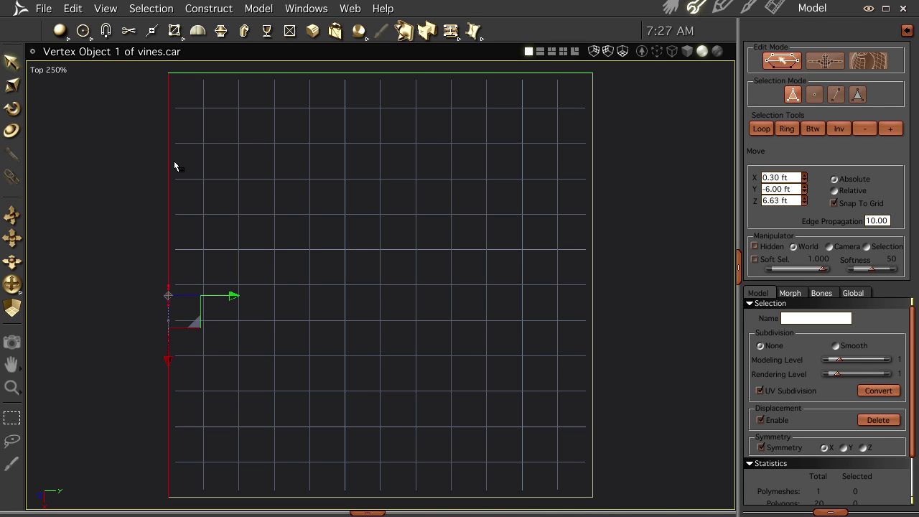
{"action": "left_click", "coordinate": [106, 30]}
{"action": "left_click_drag", "start_coordinate": [178, 241], "coordinate": [181, 238]}
{"action": "left_click_drag", "start_coordinate": [187, 174], "coordinate": [182, 188]}
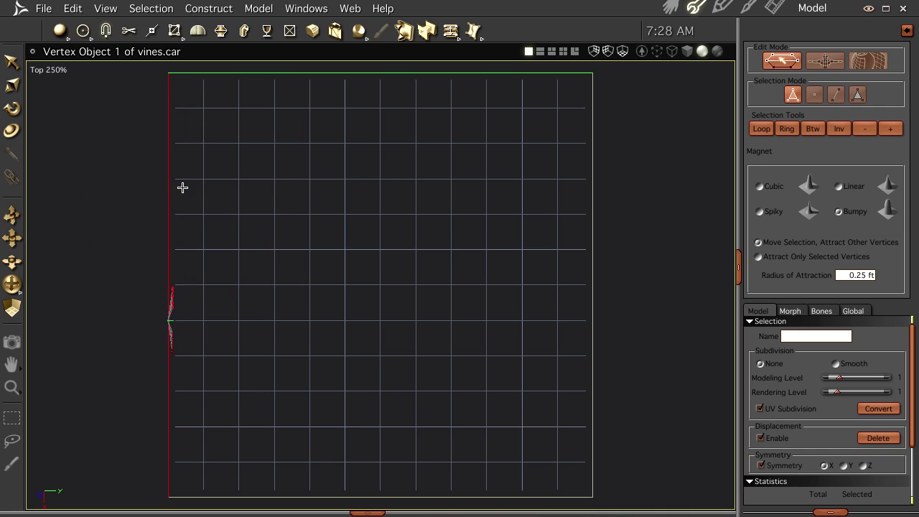
- Return to the Assemble room, view the wall more frontally and list the scene's master objects
{"action": "left_click", "coordinate": [671, 7]}
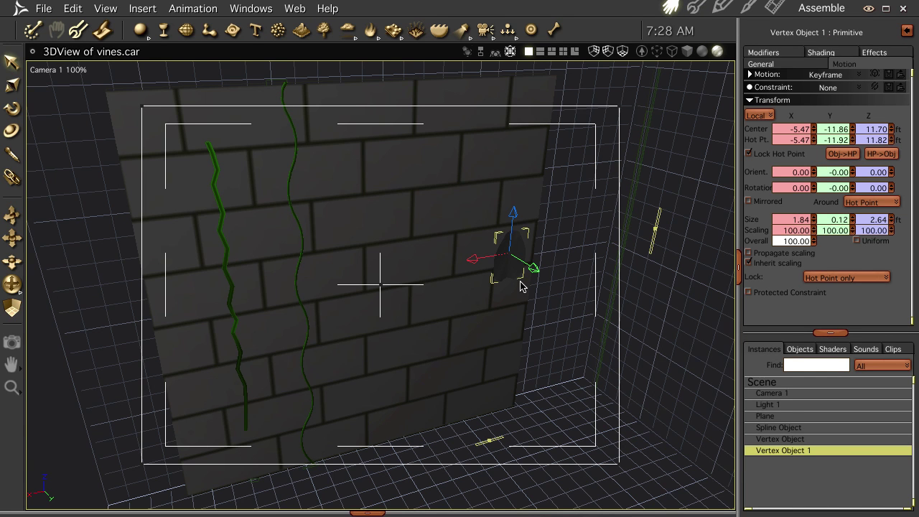
{"action": "middle_click_drag", "start_coordinate": [520, 286], "coordinate": [468, 278]}
{"action": "left_click", "coordinate": [801, 349]}
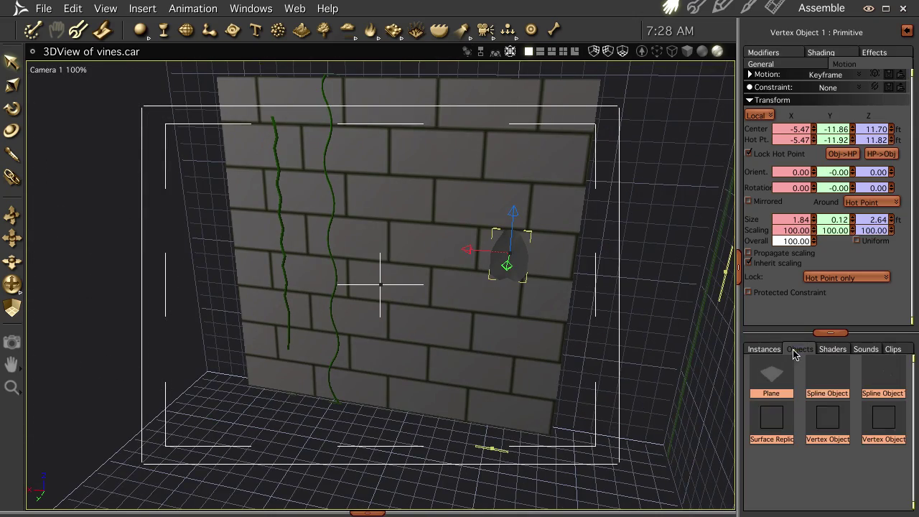
- Apply the green shader named Shader to the leaf and list the scene's instances
{"action": "left_click", "coordinate": [832, 349]}
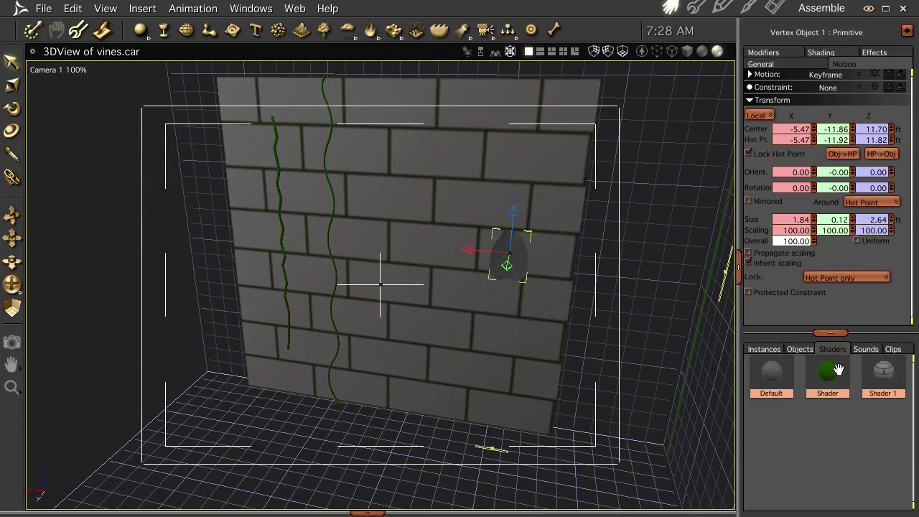
{"action": "mouse_move", "coordinate": [828, 373]}
{"action": "left_mouse_down"}
{"action": "mouse_move", "coordinate": [529, 236]}
{"action": "mouse_move", "coordinate": [511, 252]}
{"action": "left_mouse_up"}
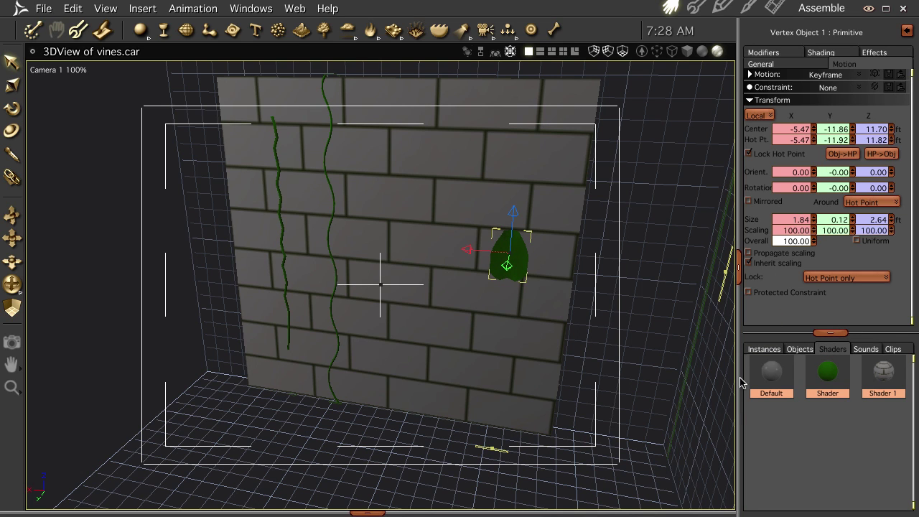
{"action": "left_click", "coordinate": [766, 350]}
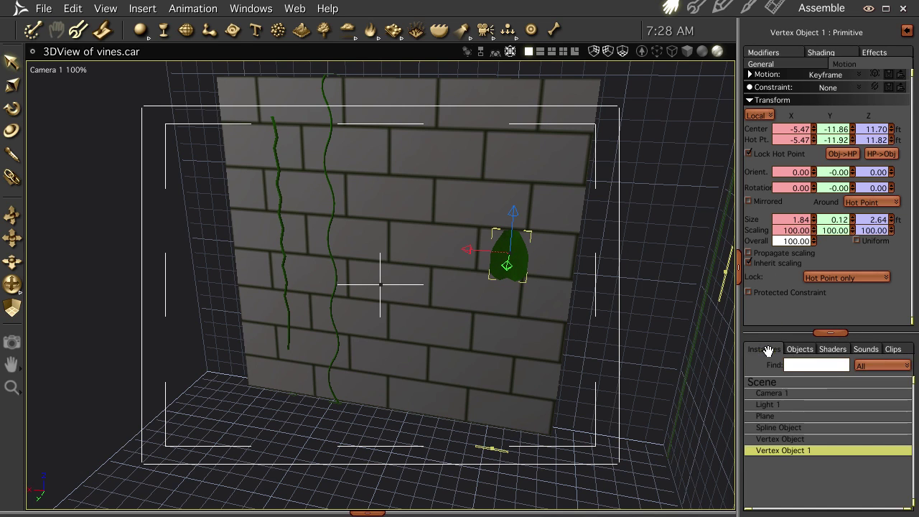
- Open the leaf for modelling, look through the Director's Camera and select its whole mesh
{"action": "double_click", "coordinate": [780, 452]}
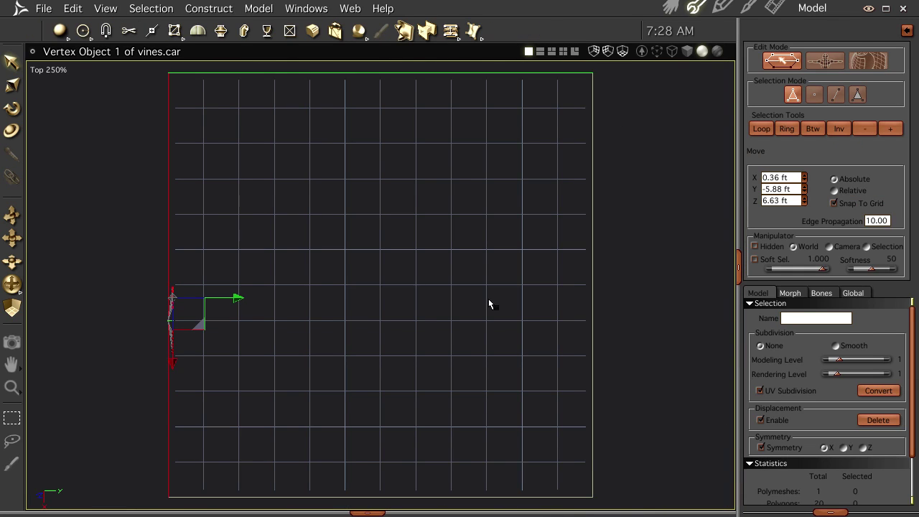
{"action": "left_click", "coordinate": [49, 70]}
{"action": "left_click", "coordinate": [53, 153]}
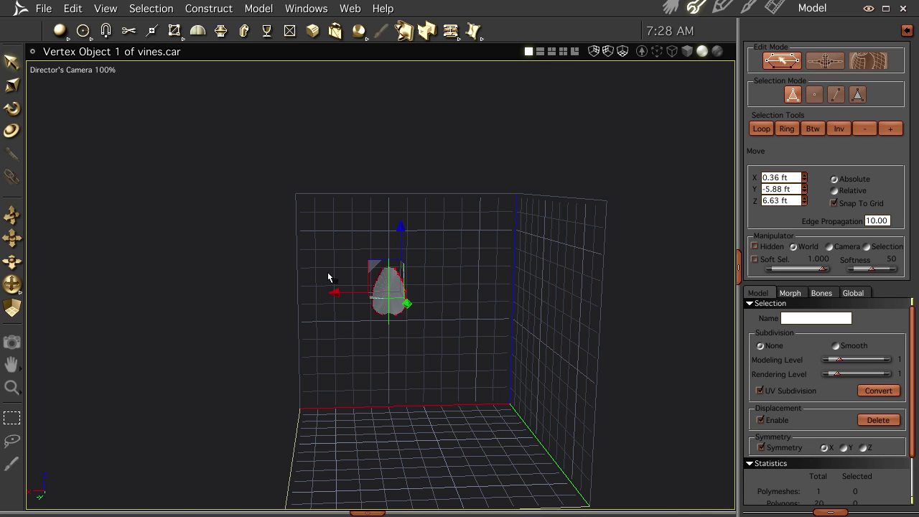
{"action": "left_click", "coordinate": [394, 299]}
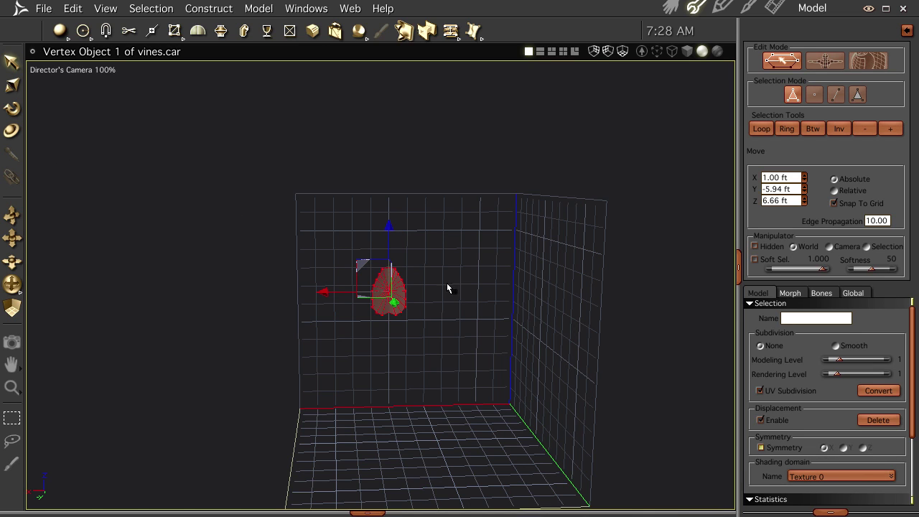
{"action": "middle_click_drag", "start_coordinate": [462, 289], "coordinate": [532, 290]}
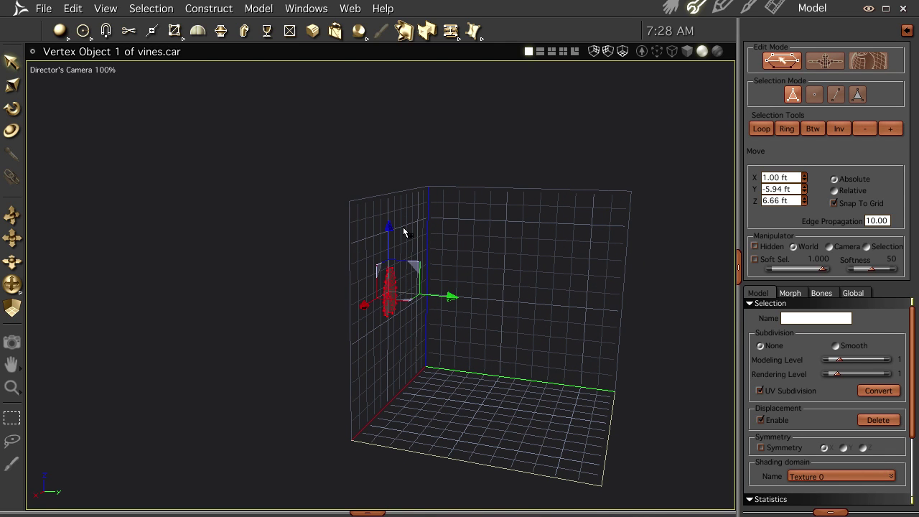
- Rotate the selected leaf mesh a quarter turn from upright to lying flat and return to the Assemble room
{"action": "key", "text": "r"}
{"action": "left_click_drag", "start_coordinate": [424, 242], "coordinate": [288, 211]}
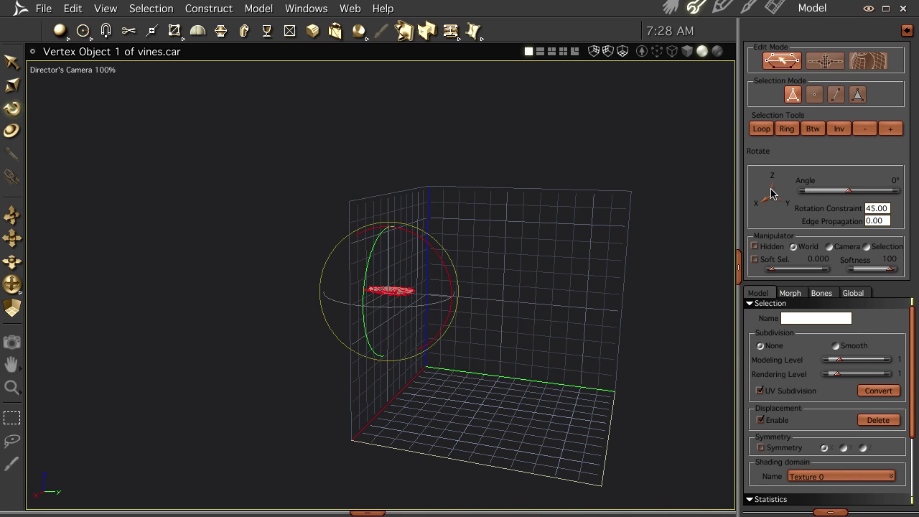
{"action": "left_click", "coordinate": [895, 181]}
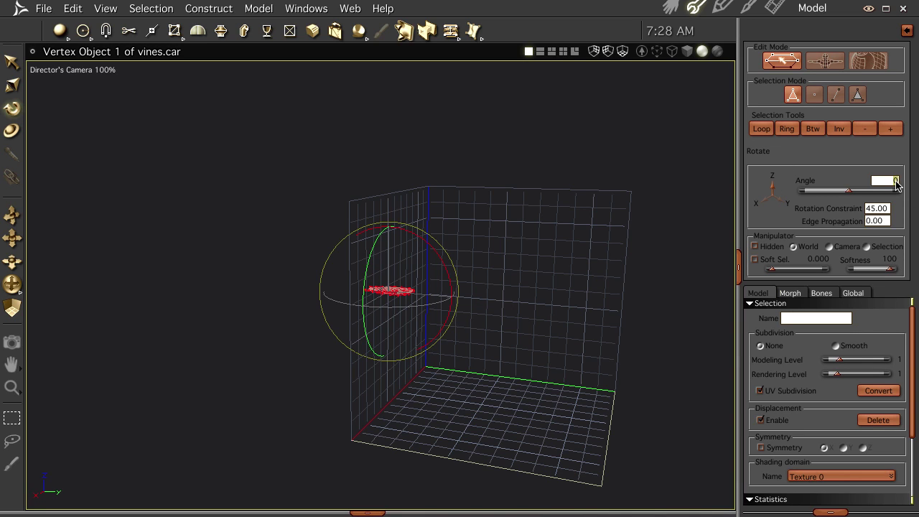
{"action": "key", "text": "Return"}
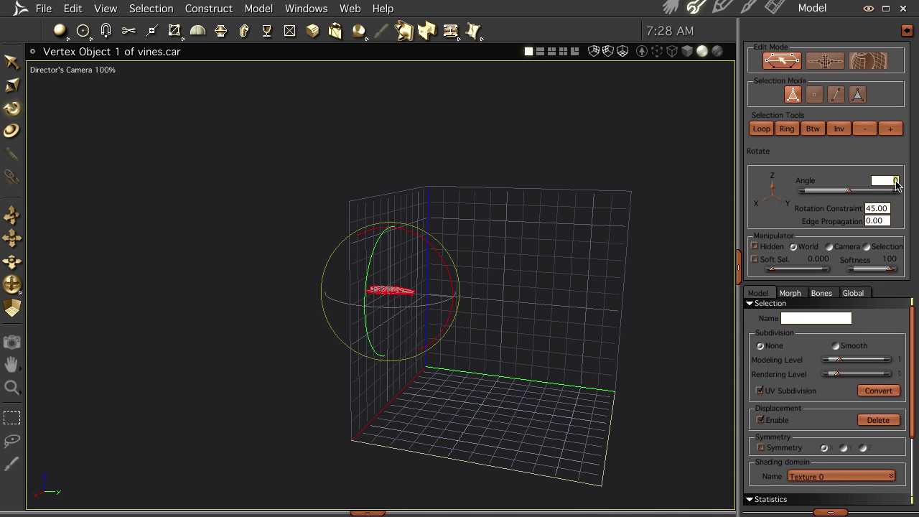
{"action": "left_click", "coordinate": [670, 7]}
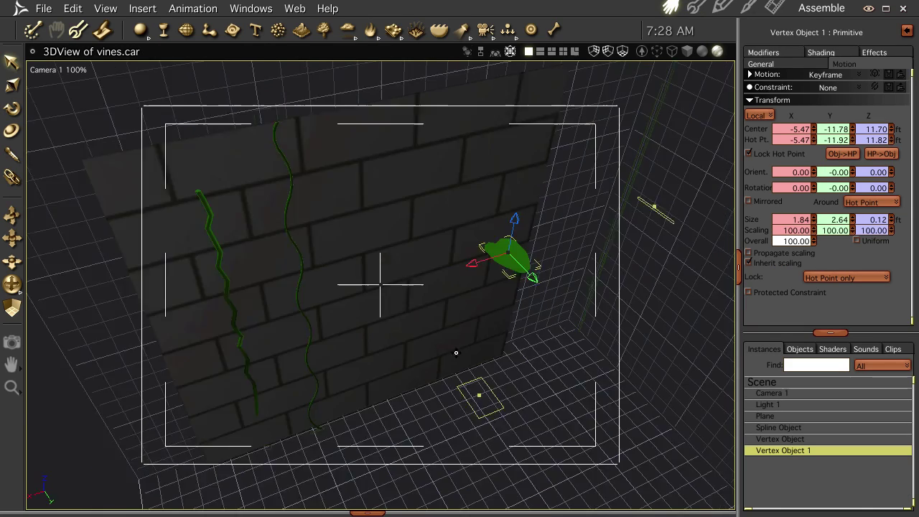
- Move the leaf along X to the thin wavy vine, at about X 4.31 ft
{"action": "middle_click_drag", "start_coordinate": [456, 352], "coordinate": [506, 351]}
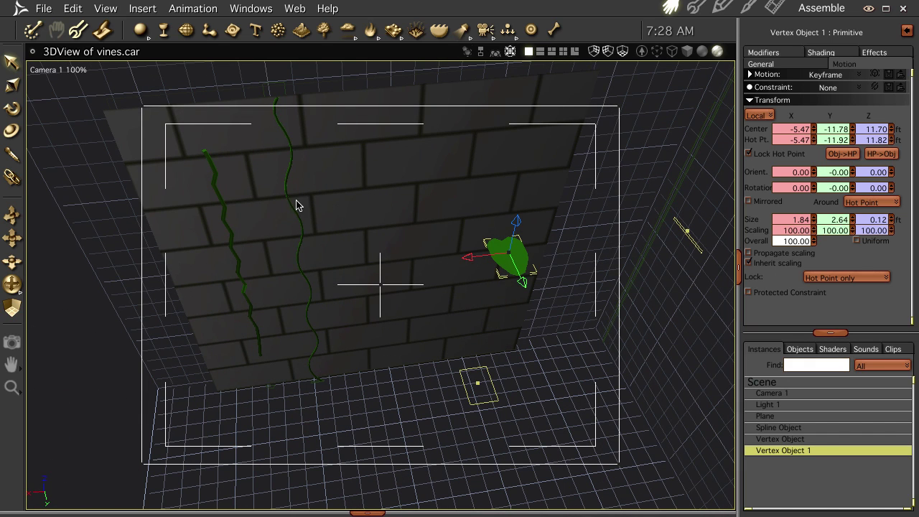
{"action": "left_click_drag", "start_coordinate": [485, 255], "coordinate": [264, 255]}
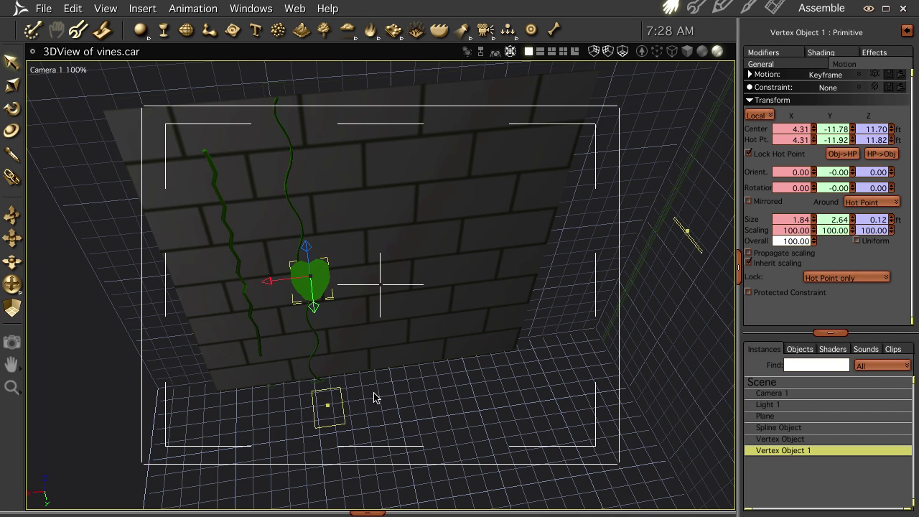
{"action": "middle_click_drag", "start_coordinate": [370, 372], "coordinate": [341, 316]}
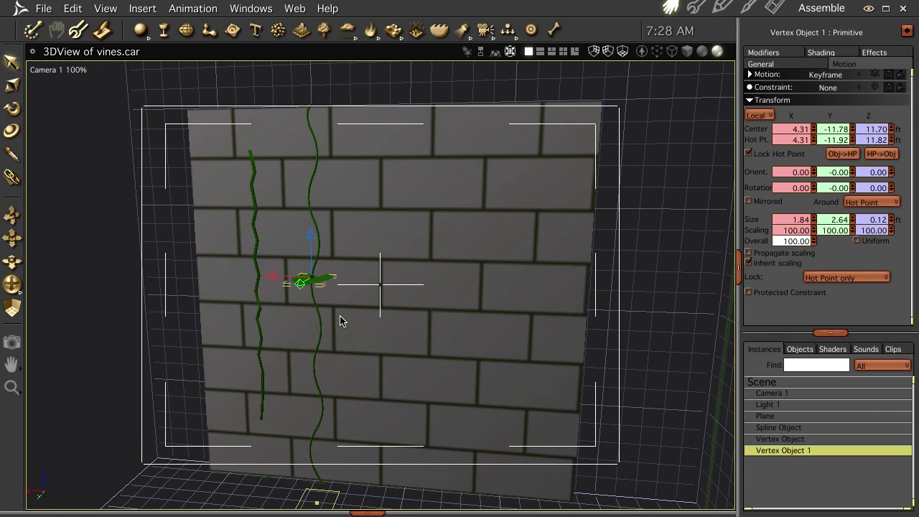
- Tilt the leaf's mesh slightly about X in the modeler and go back to the Assemble room
{"action": "double_click", "coordinate": [786, 451]}
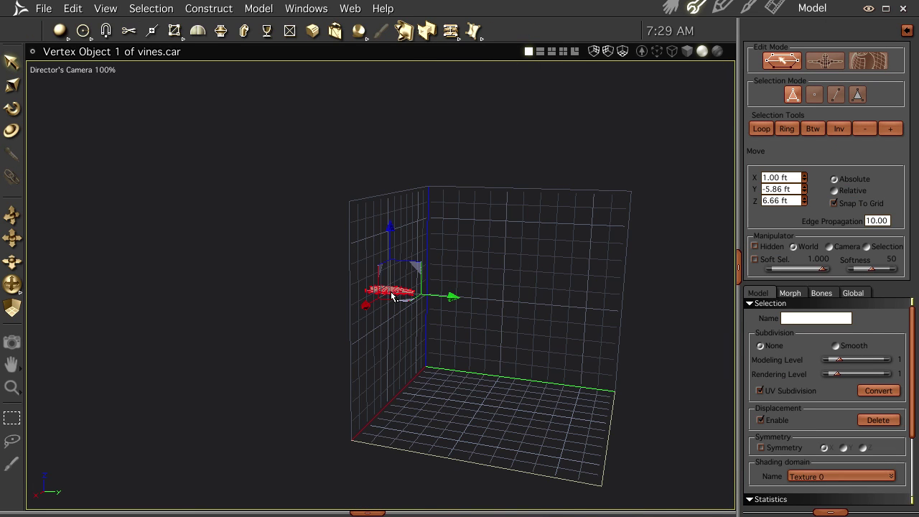
{"action": "key", "text": "r"}
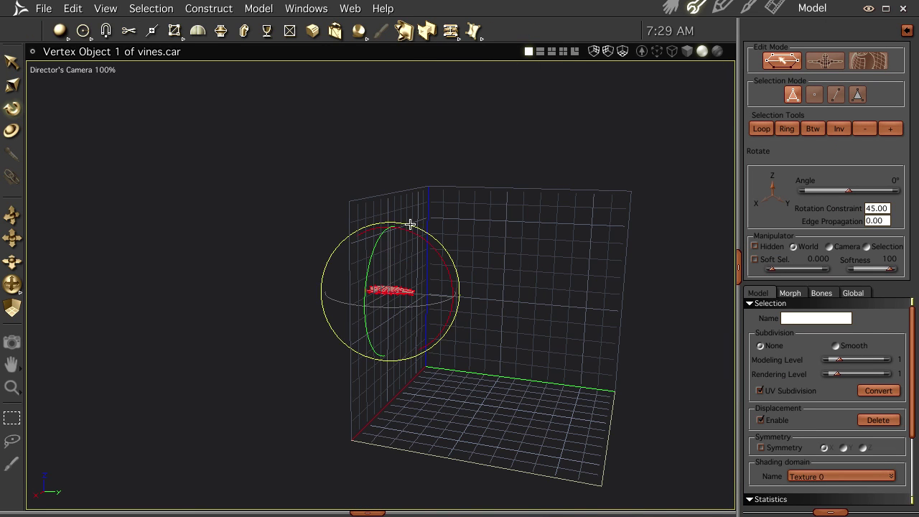
{"action": "mouse_move", "coordinate": [424, 239]}
{"action": "left_mouse_down"}
{"action": "mouse_move", "coordinate": [394, 232]}
{"action": "mouse_move", "coordinate": [431, 229]}
{"action": "left_mouse_up"}
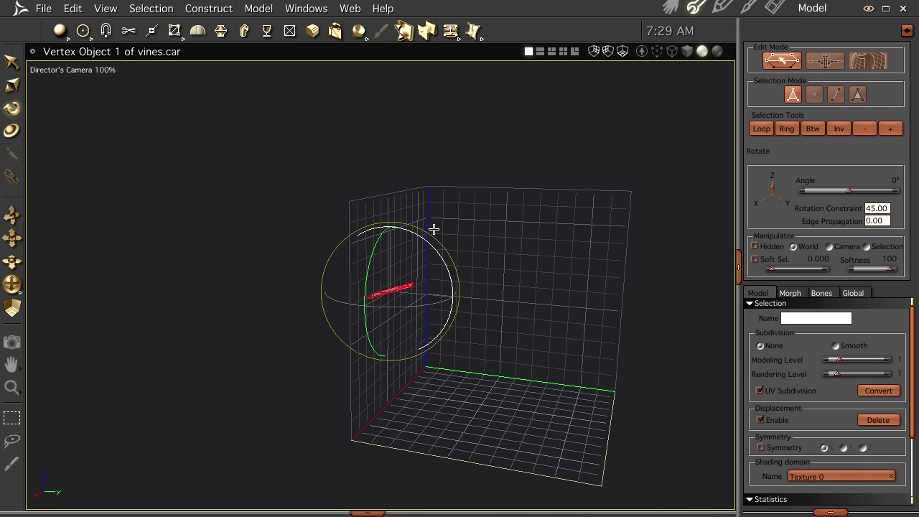
{"action": "left_click", "coordinate": [672, 7]}
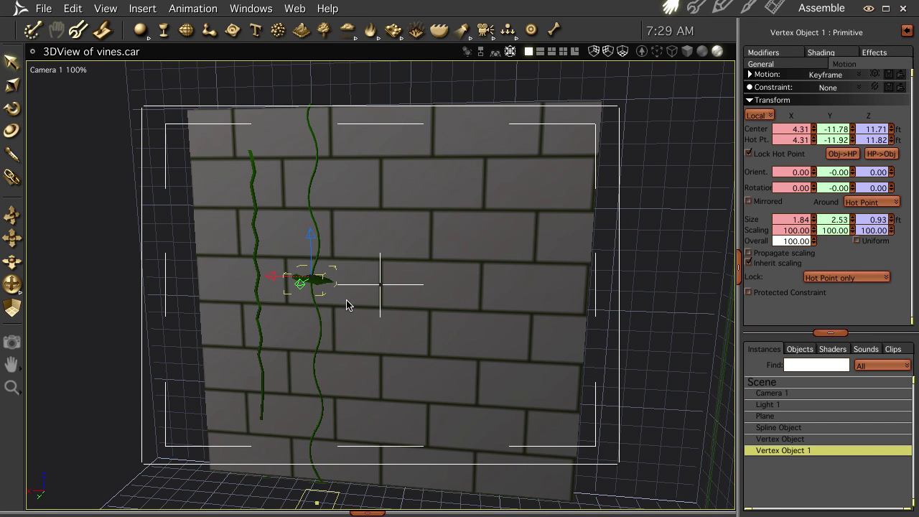
- Move the leaf's center to about Y -10.95 ft and its hot point to the leaf's wall-side end, about Y -12.30 and Z 11.25 ft
{"action": "middle_click_drag", "start_coordinate": [304, 324], "coordinate": [437, 324]}
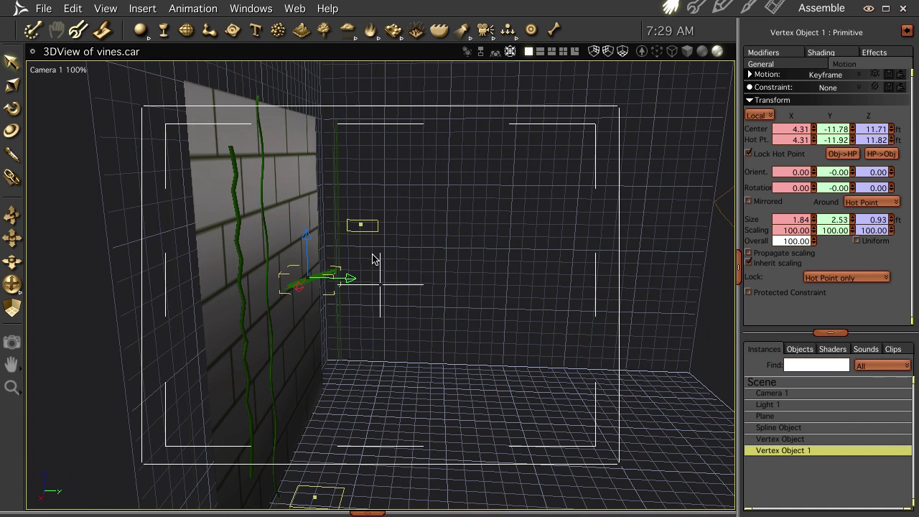
{"action": "left_click_drag", "start_coordinate": [351, 277], "coordinate": [368, 295]}
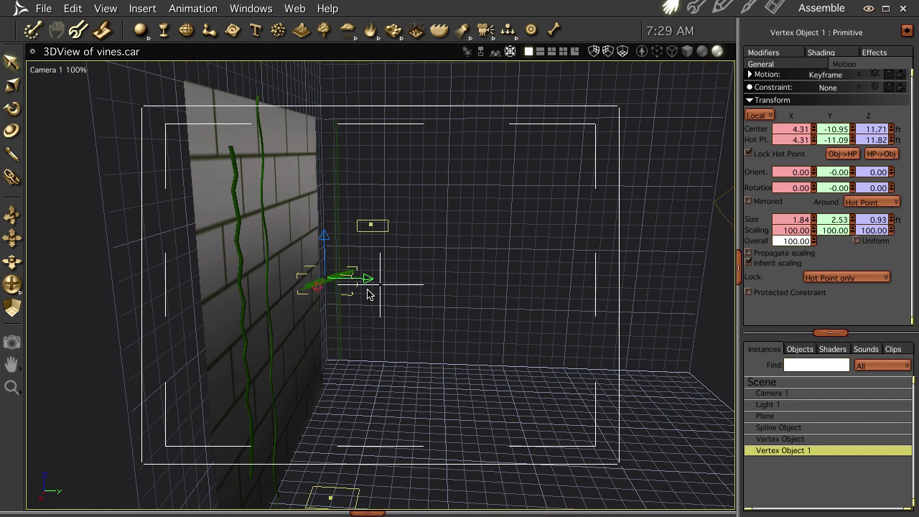
{"action": "left_click_drag", "start_coordinate": [365, 277], "coordinate": [342, 281]}
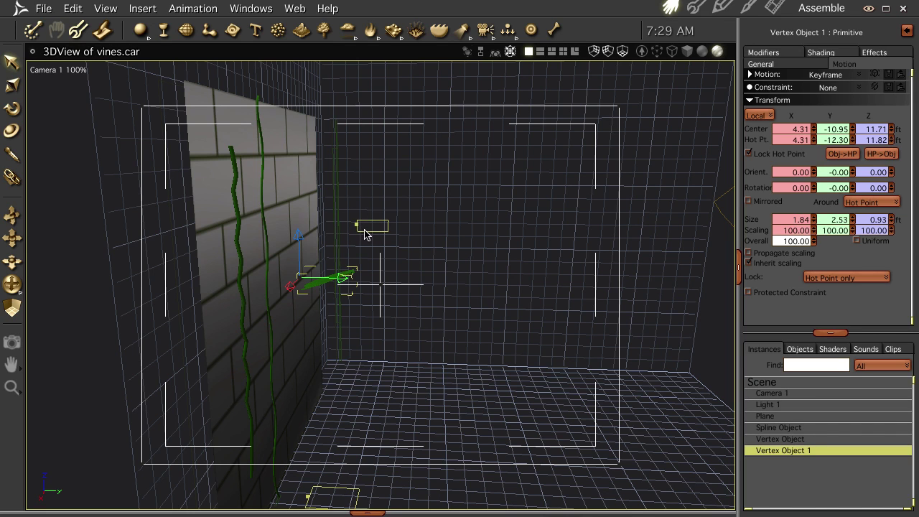
{"action": "left_click_drag", "start_coordinate": [300, 238], "coordinate": [299, 248]}
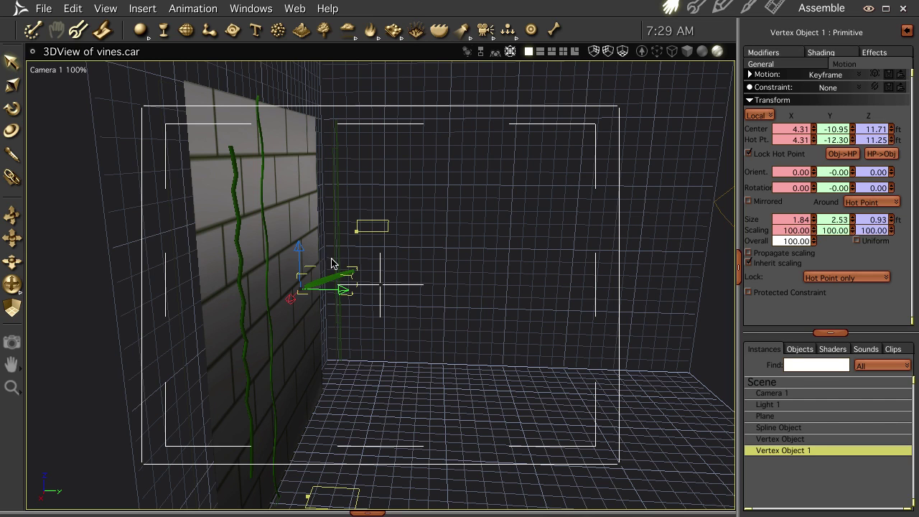
- Rotate the leaf about 15° around X at its hot point and switch back to the Move tool
{"action": "key", "text": "r"}
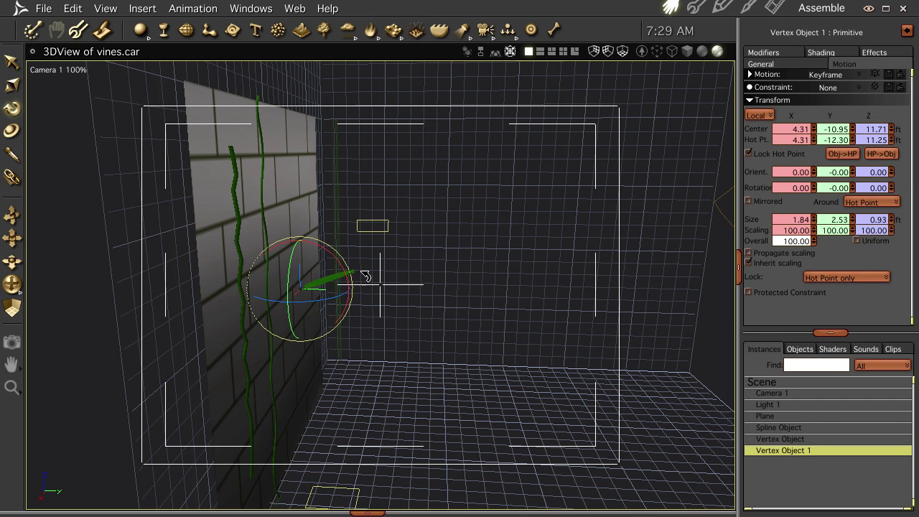
{"action": "left_click_drag", "start_coordinate": [331, 250], "coordinate": [257, 271]}
{"action": "key", "text": "t"}
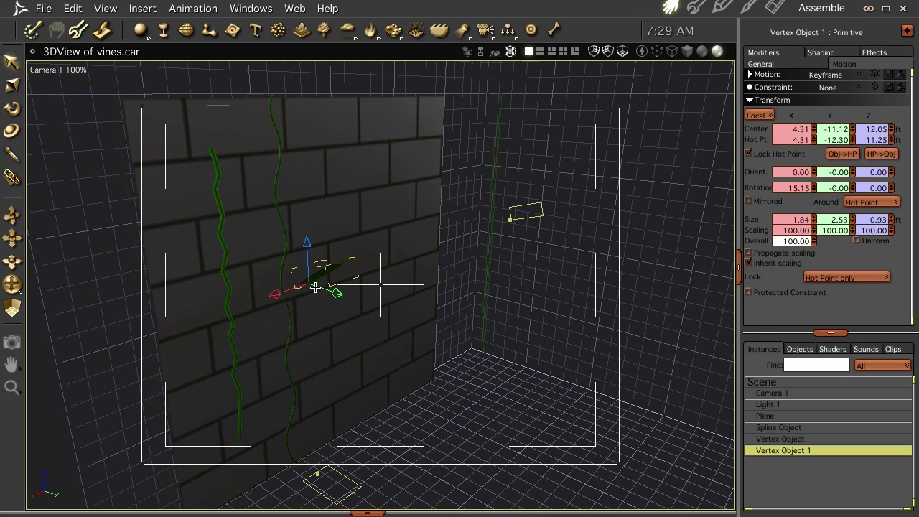
- Rename the thin wavy stem, Vertex Object, as vine
{"action": "left_click", "coordinate": [776, 440]}
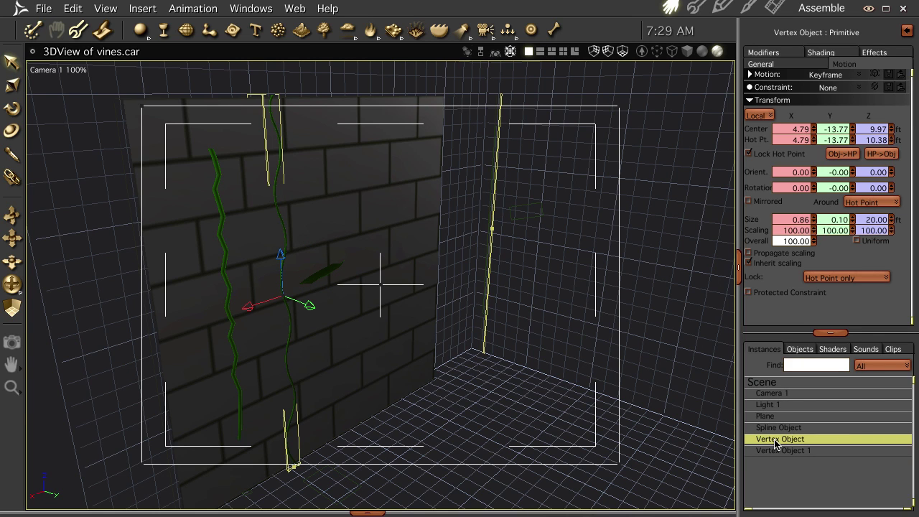
{"action": "left_click", "coordinate": [783, 66]}
{"action": "left_click", "coordinate": [860, 88]}
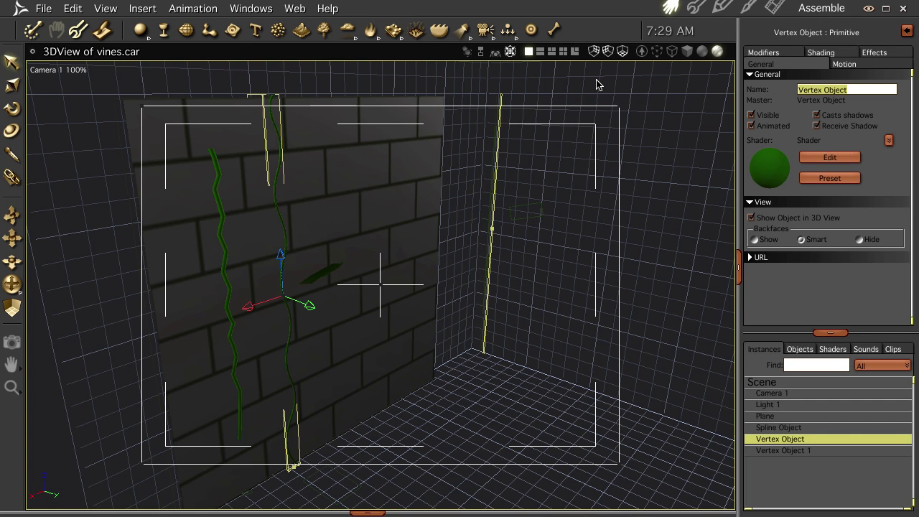
{"action": "type", "text": "vine"}
{"action": "key", "text": "Return"}
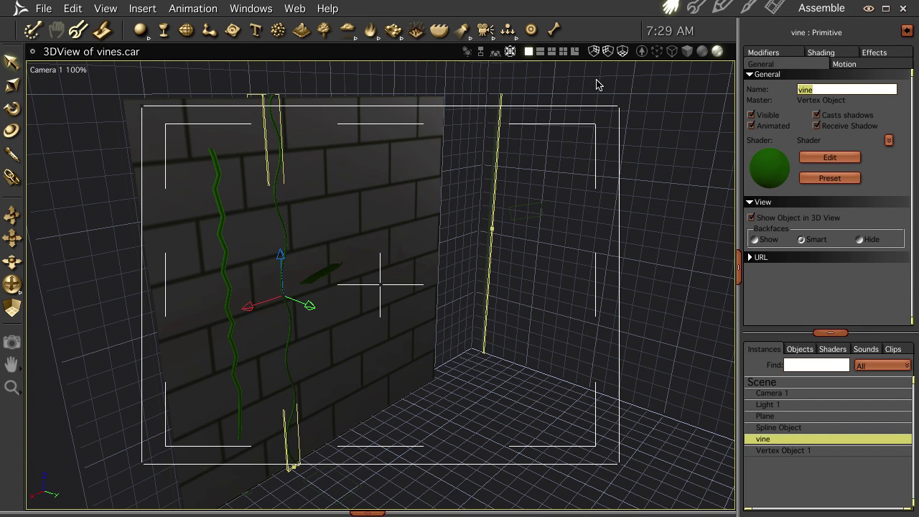
- Rename Vertex Object 1 as leaf
{"action": "left_click", "coordinate": [763, 451]}
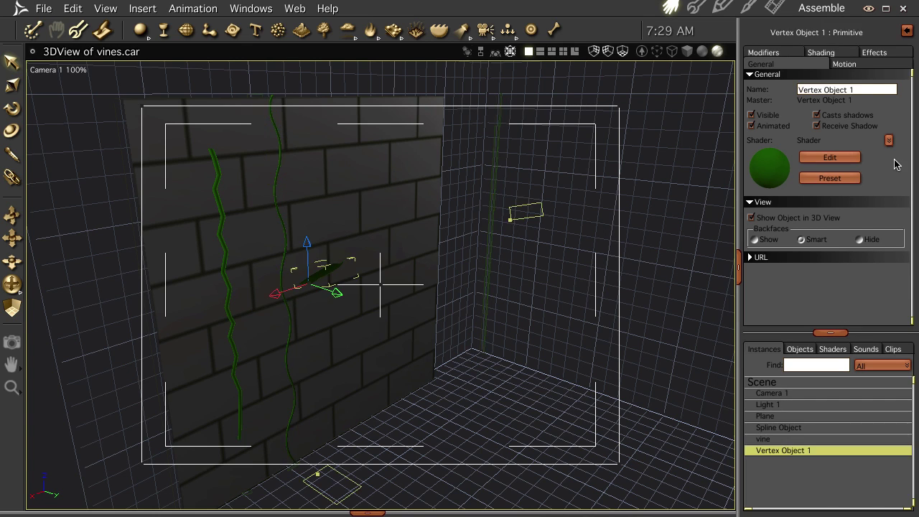
{"action": "left_click", "coordinate": [868, 89]}
{"action": "key", "text": "BackSpace"}
{"action": "type", "text": "leaf"}
{"action": "key", "text": "Return"}
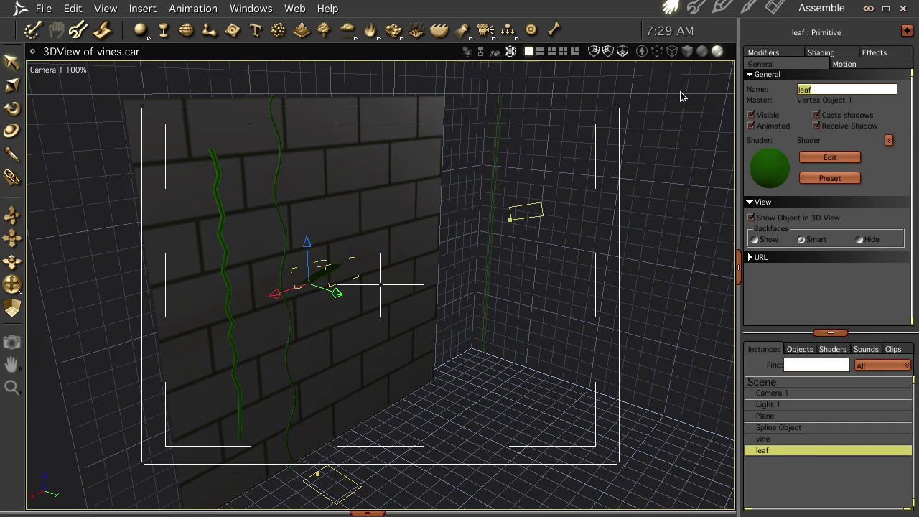
- Insert a Surface Replicator on the scene floor and open it for editing
{"action": "left_click", "coordinate": [775, 440]}
{"action": "left_click", "coordinate": [393, 32]}
{"action": "left_click", "coordinate": [507, 391]}
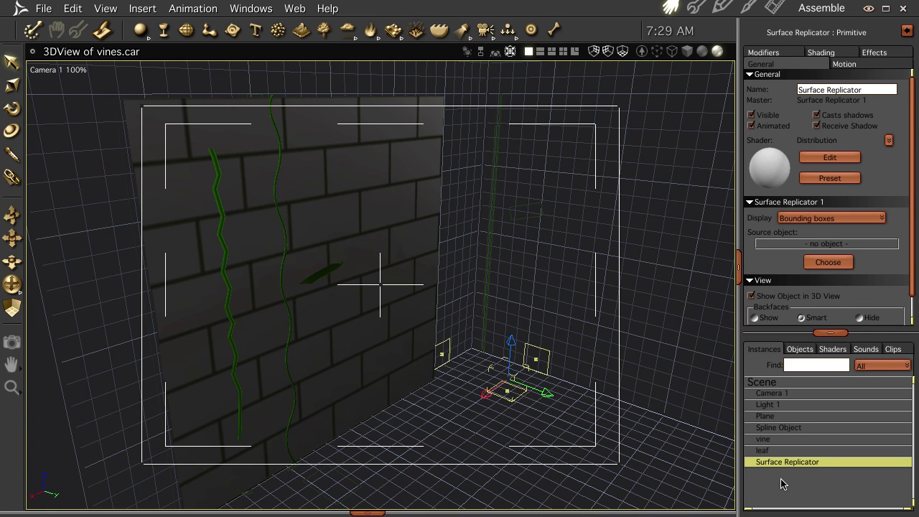
{"action": "double_click", "coordinate": [755, 464]}
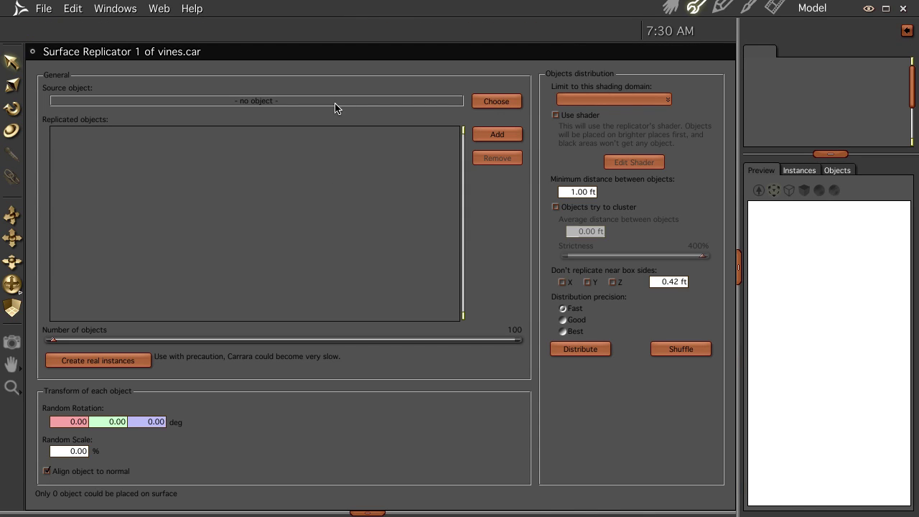
- Set the vine as the replicator's source object and add the leaf as the replicated object
{"action": "left_click", "coordinate": [489, 101]}
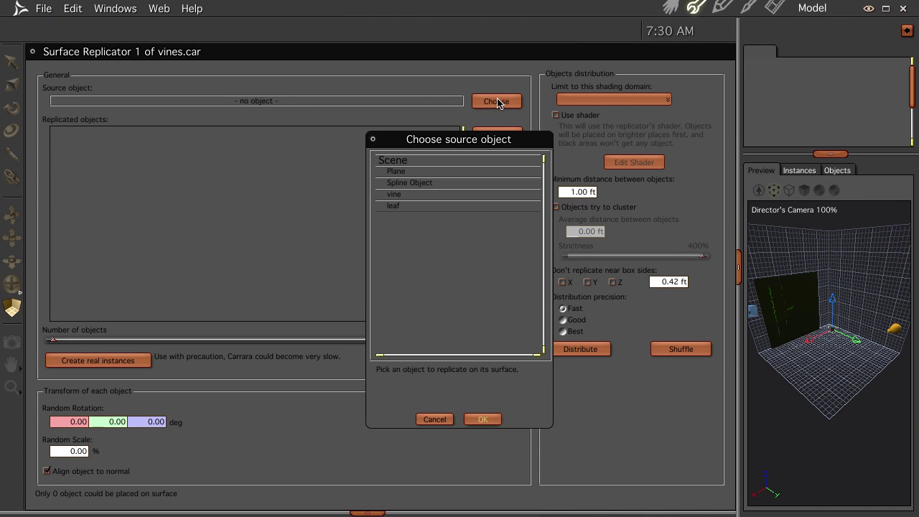
{"action": "left_click", "coordinate": [415, 199]}
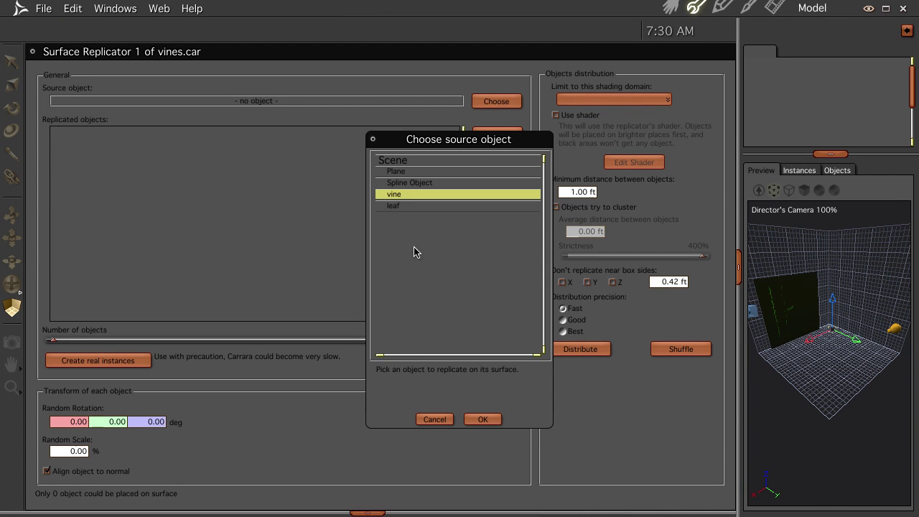
{"action": "left_click", "coordinate": [483, 420]}
{"action": "left_click", "coordinate": [490, 140]}
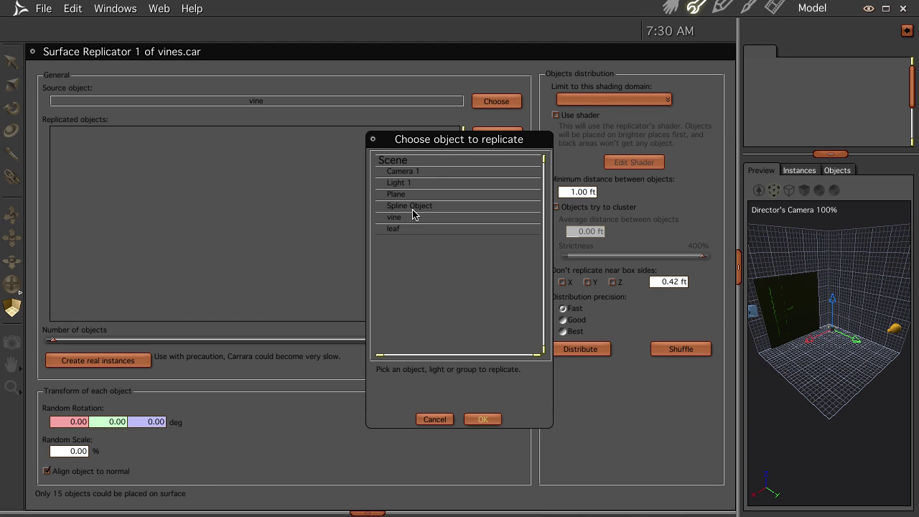
{"action": "left_click", "coordinate": [407, 229]}
{"action": "left_click", "coordinate": [483, 419]}
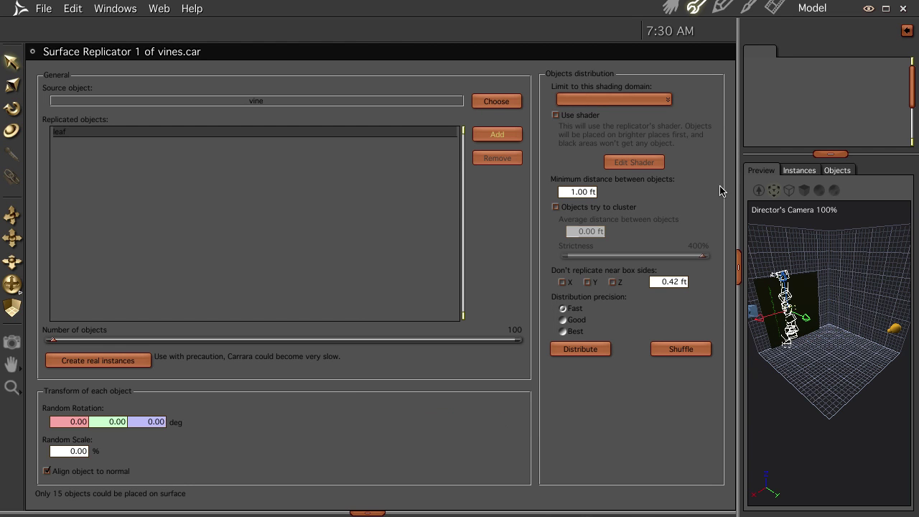
- Return to the assembled scene and display the Surface Replicator's leaves as Mesh
{"action": "left_click", "coordinate": [670, 7]}
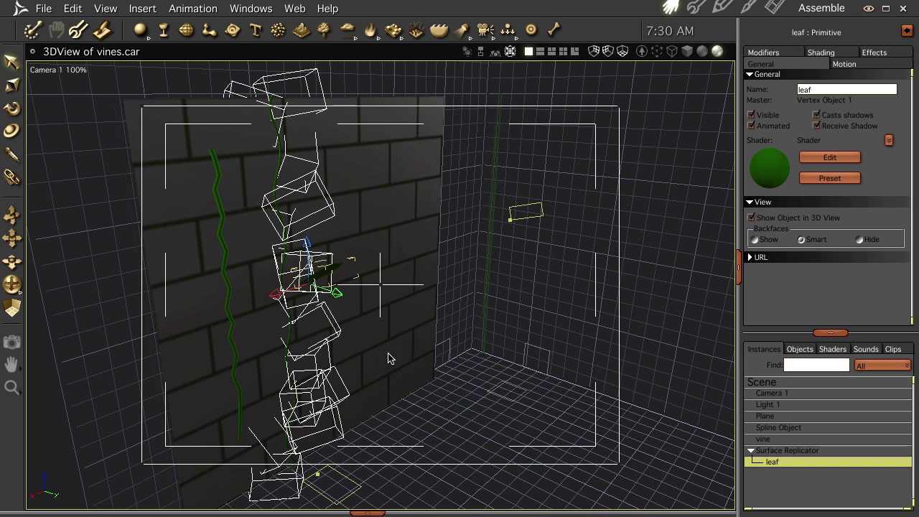
{"action": "left_click", "coordinate": [772, 451]}
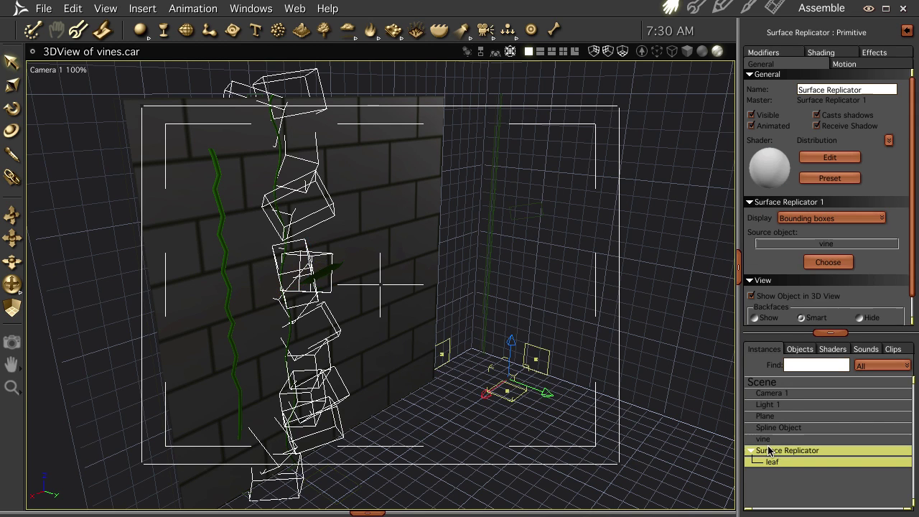
{"action": "left_click", "coordinate": [812, 220]}
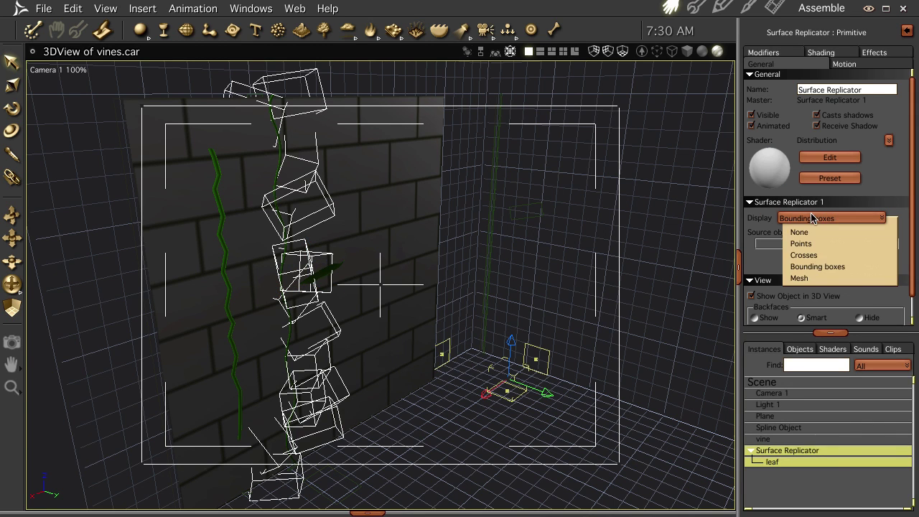
{"action": "left_click", "coordinate": [816, 279]}
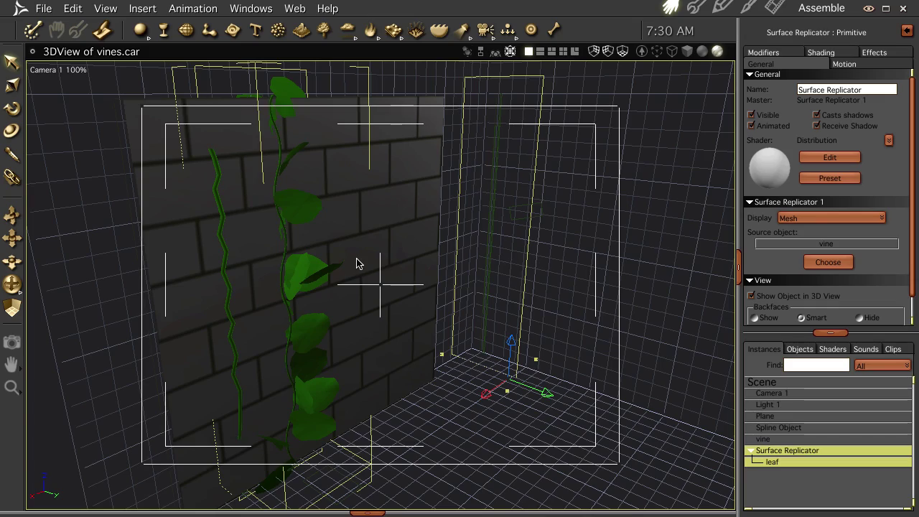
{"action": "scroll", "coordinate": [296, 252], "scroll_direction": "up", "scroll_amount": 3}
{"action": "middle_click_drag", "start_coordinate": [297, 251], "coordinate": [330, 261]}
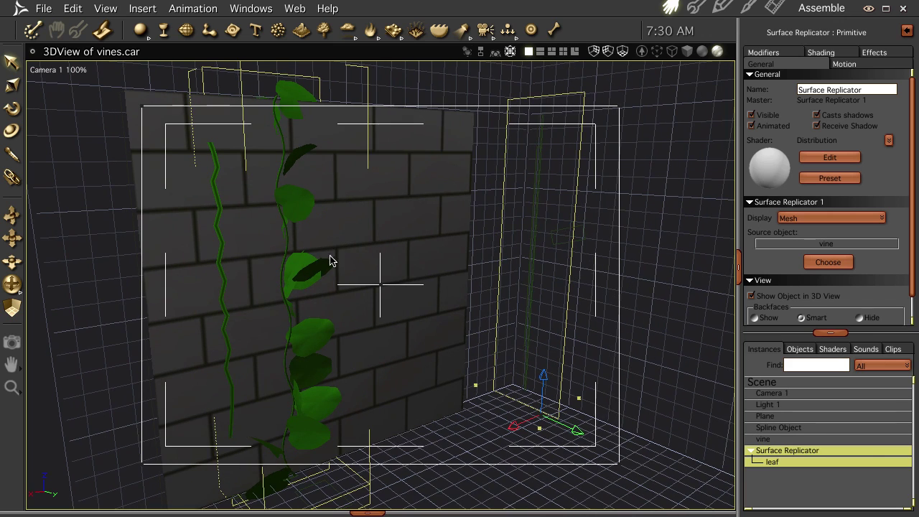
- Set the leaf replicator's random rotation about the third axis to 180 degrees and its number of objects to 35
{"action": "double_click", "coordinate": [777, 451]}
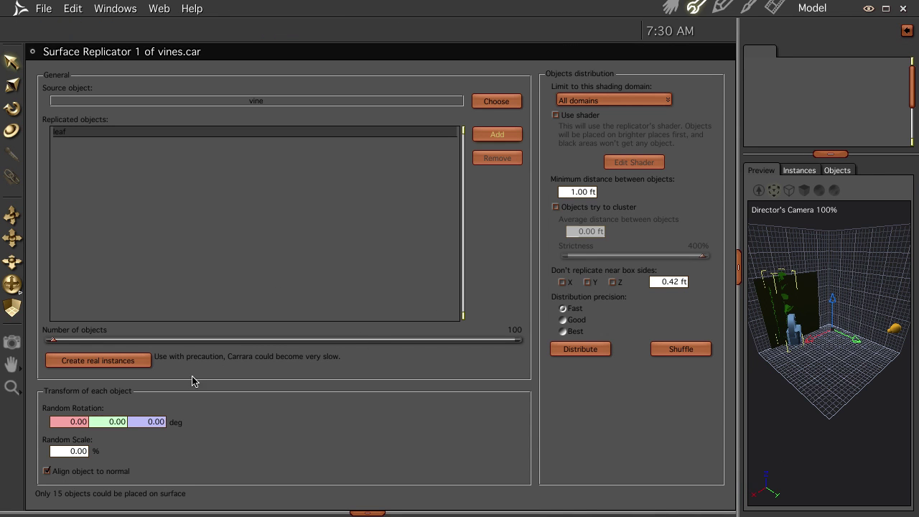
{"action": "left_click", "coordinate": [142, 422]}
{"action": "key", "text": "Return"}
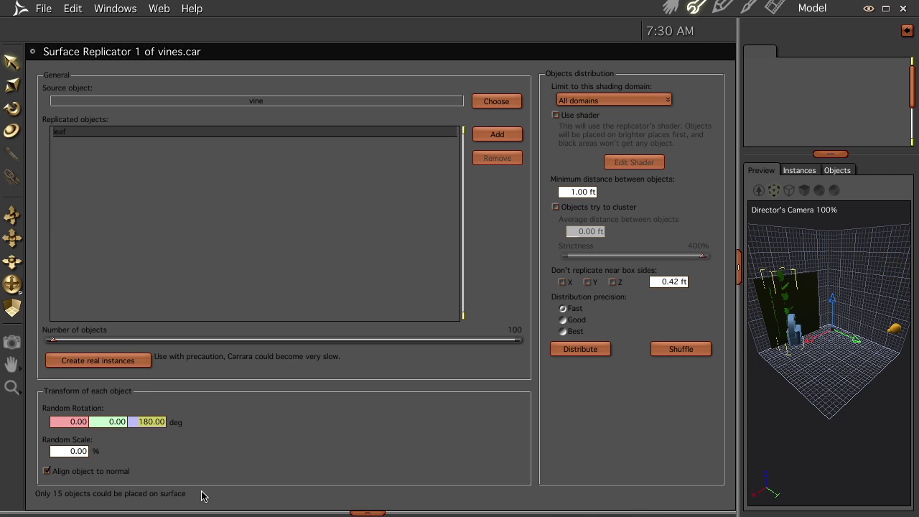
{"action": "left_click", "coordinate": [514, 331]}
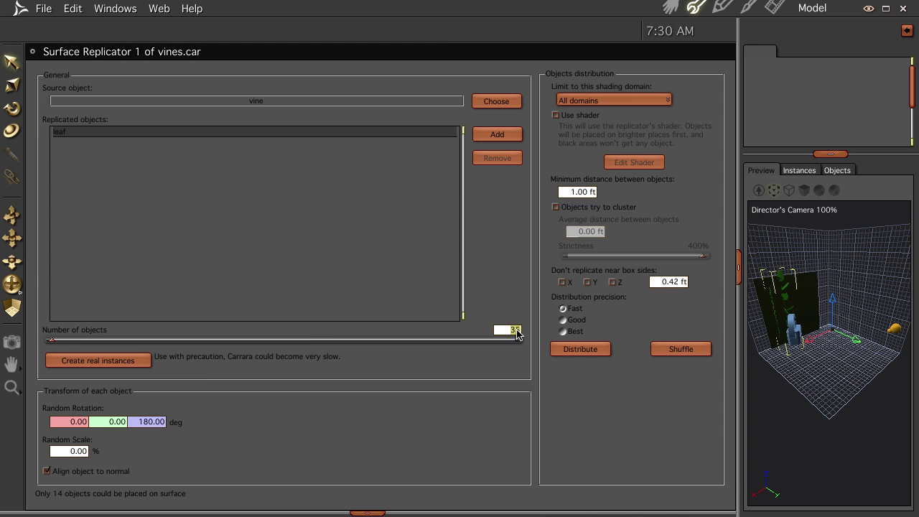
{"action": "left_click", "coordinate": [670, 8]}
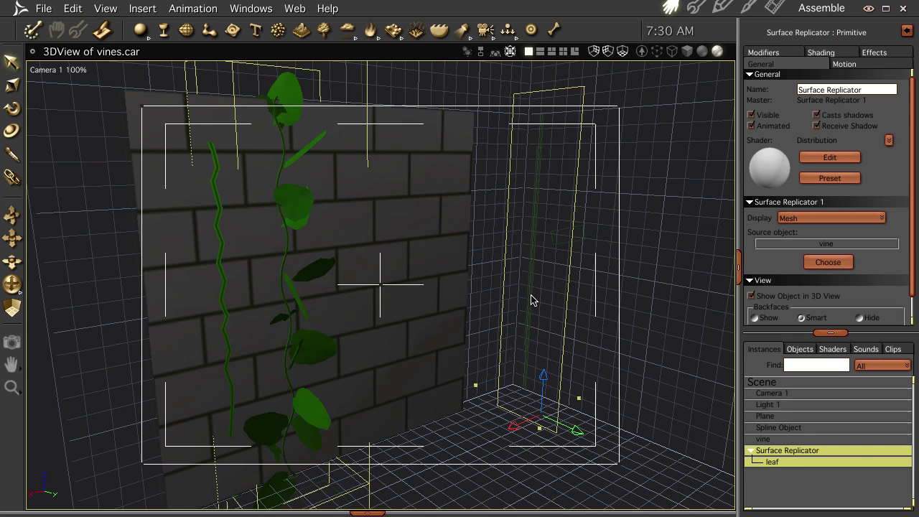
{"action": "mouse_move", "coordinate": [379, 335]}
{"action": "middle_mouse_down"}
{"action": "mouse_move", "coordinate": [278, 324]}
{"action": "mouse_move", "coordinate": [366, 340]}
{"action": "mouse_move", "coordinate": [372, 321]}
{"action": "mouse_move", "coordinate": [310, 323]}
{"action": "mouse_move", "coordinate": [298, 376]}
{"action": "mouse_move", "coordinate": [355, 334]}
{"action": "mouse_move", "coordinate": [414, 318]}
{"action": "mouse_move", "coordinate": [403, 308]}
{"action": "mouse_move", "coordinate": [425, 324]}
{"action": "mouse_move", "coordinate": [376, 326]}
{"action": "middle_mouse_up"}
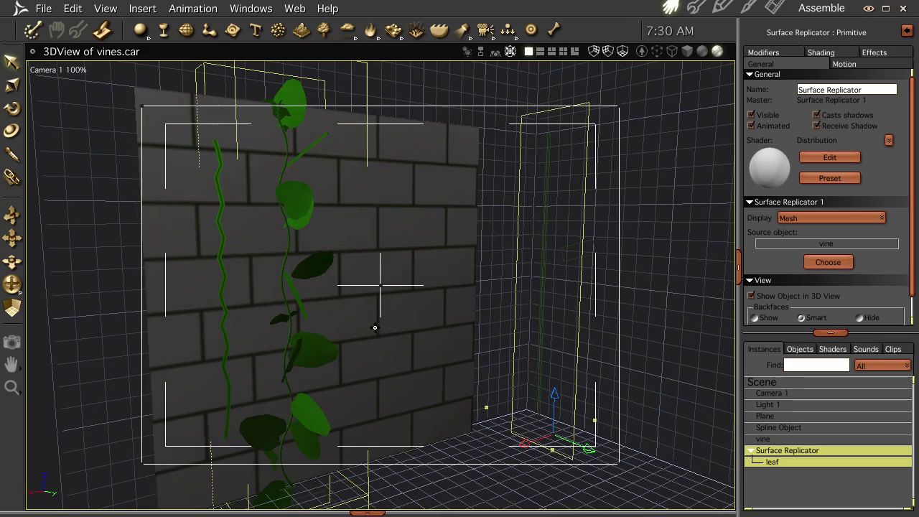
- Rotate the original leaf on the vine so the replicated leaves sit at a new angle
{"action": "left_click", "coordinate": [319, 264]}
{"action": "middle_click_drag", "start_coordinate": [417, 285], "coordinate": [468, 301]}
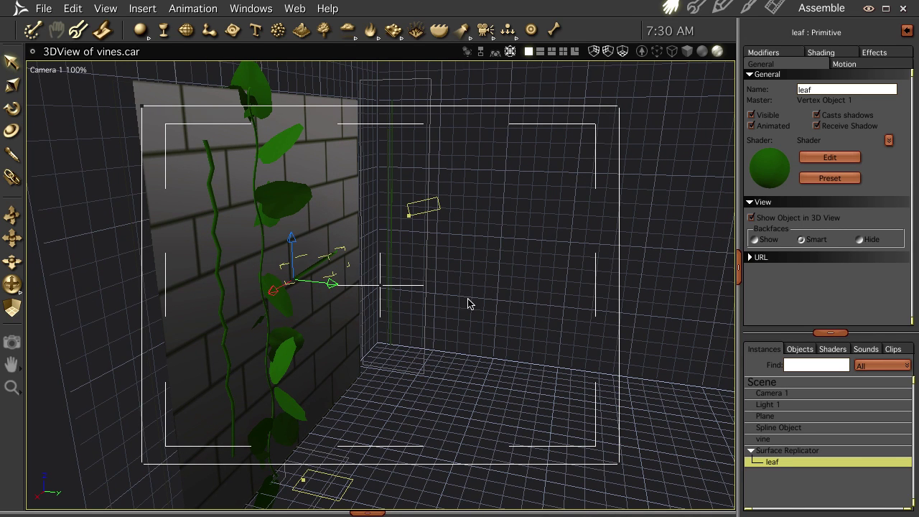
{"action": "key", "text": "r"}
{"action": "left_click_drag", "start_coordinate": [319, 245], "coordinate": [273, 262]}
{"action": "key", "text": "m"}
- Scale the original leaf down to about half its size so all the replicated leaves shrink
{"action": "middle_click_drag", "start_coordinate": [471, 338], "coordinate": [416, 323]}
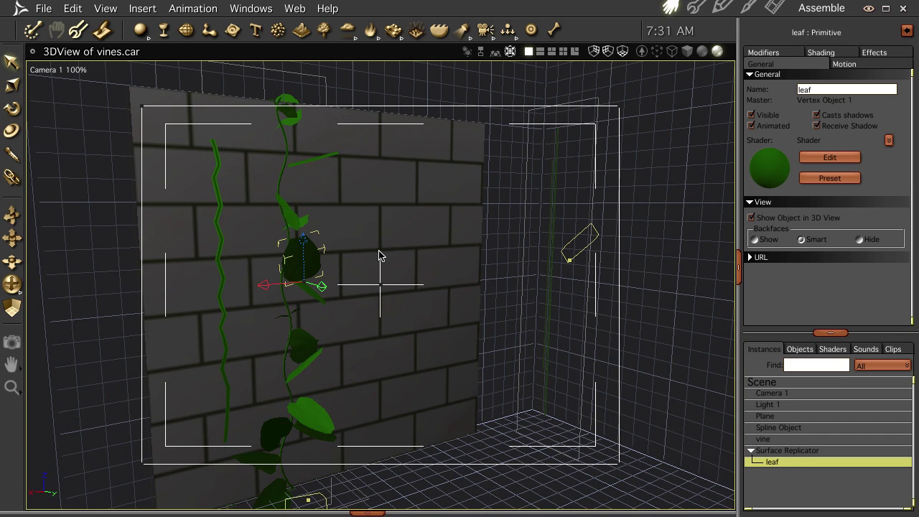
{"action": "key", "text": "s"}
{"action": "left_click_drag", "start_coordinate": [301, 231], "coordinate": [299, 240]}
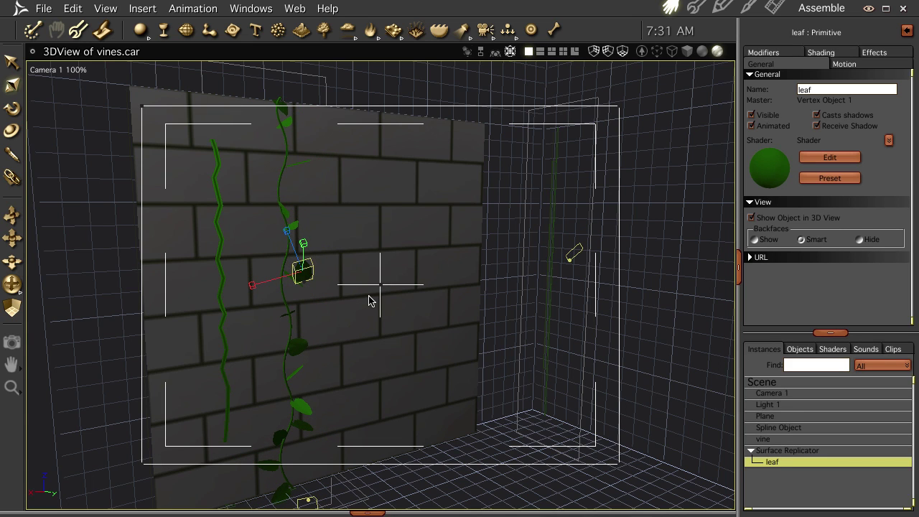
- Render the scene to examine the leafy vine against the brick wall, and return to the assembled scene
{"action": "key", "text": "ctrl+5"}
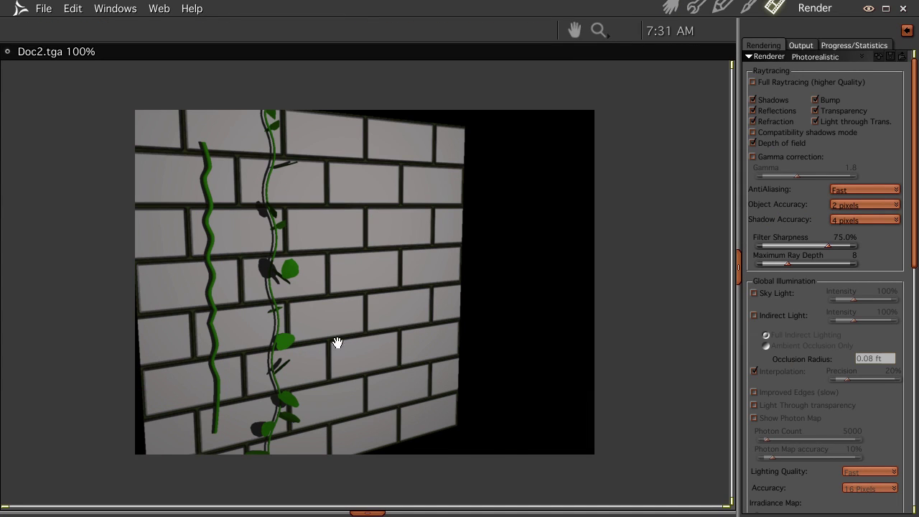
{"action": "left_click", "coordinate": [666, 13]}
{"action": "middle_click_drag", "start_coordinate": [541, 275], "coordinate": [526, 311]}
{"action": "double_click", "coordinate": [788, 451]}
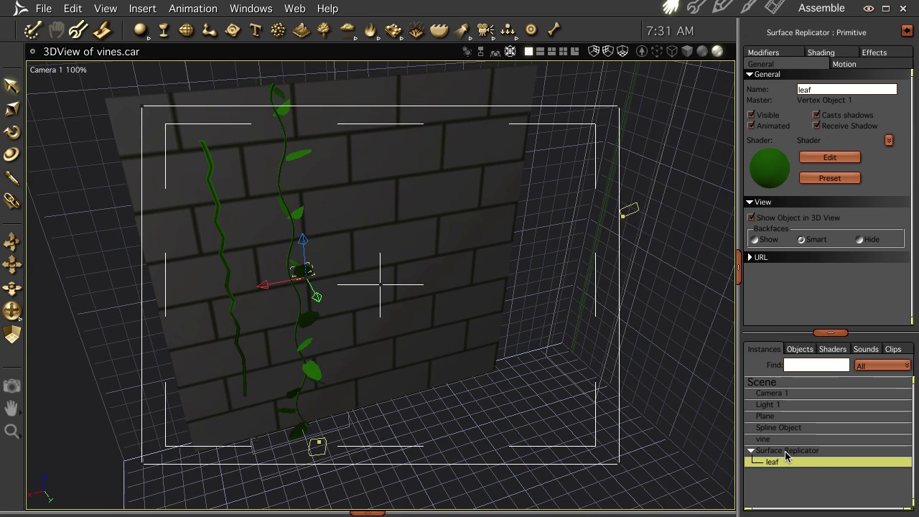
{"action": "left_click", "coordinate": [671, 8]}
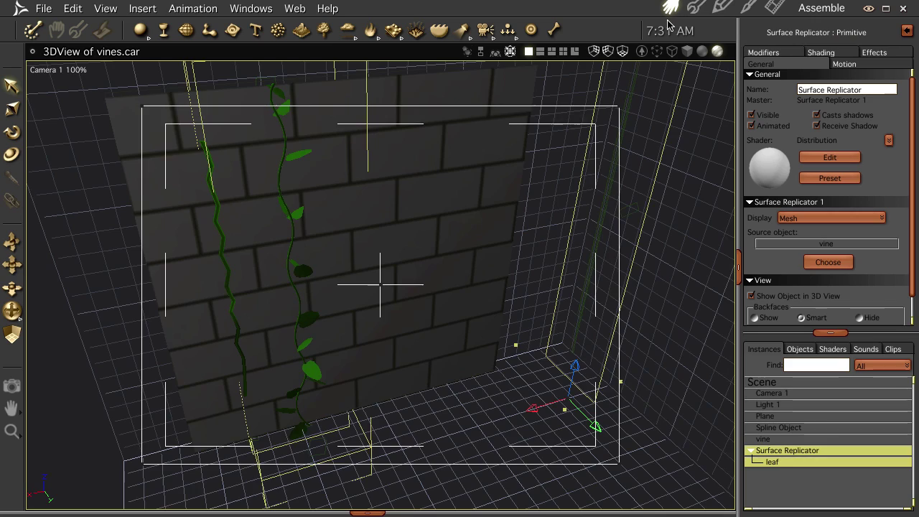
{"action": "left_click", "coordinate": [763, 439]}
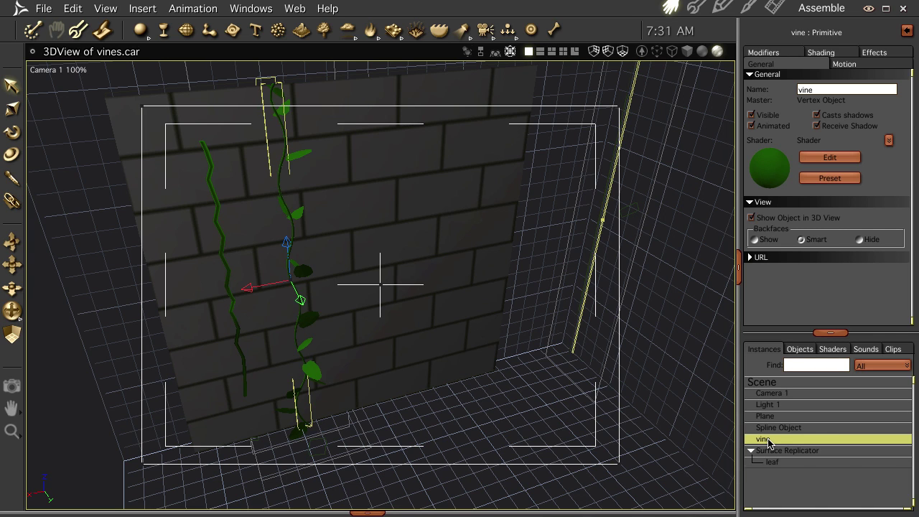
- Create real instances from the leaf replicator and shuffle the replicator's own distribution
{"action": "left_click", "coordinate": [786, 450]}
{"action": "double_click", "coordinate": [785, 450]}
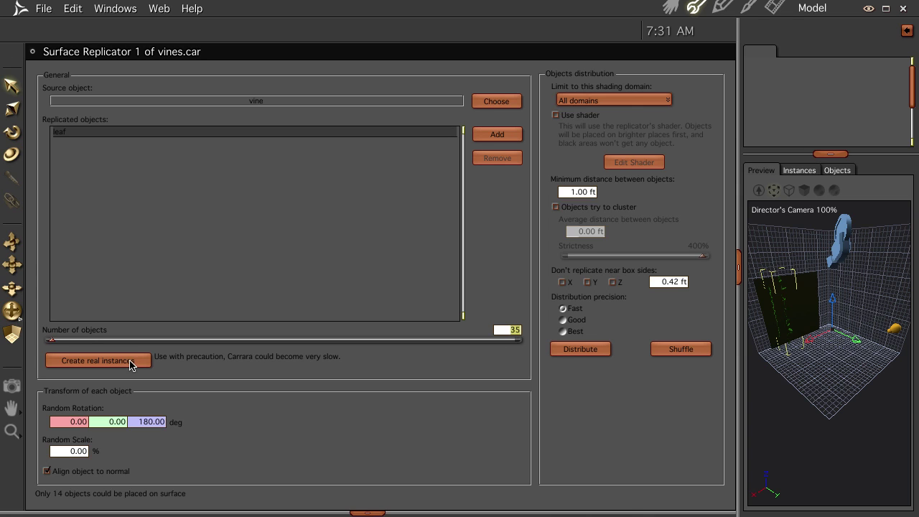
{"action": "left_click", "coordinate": [132, 361]}
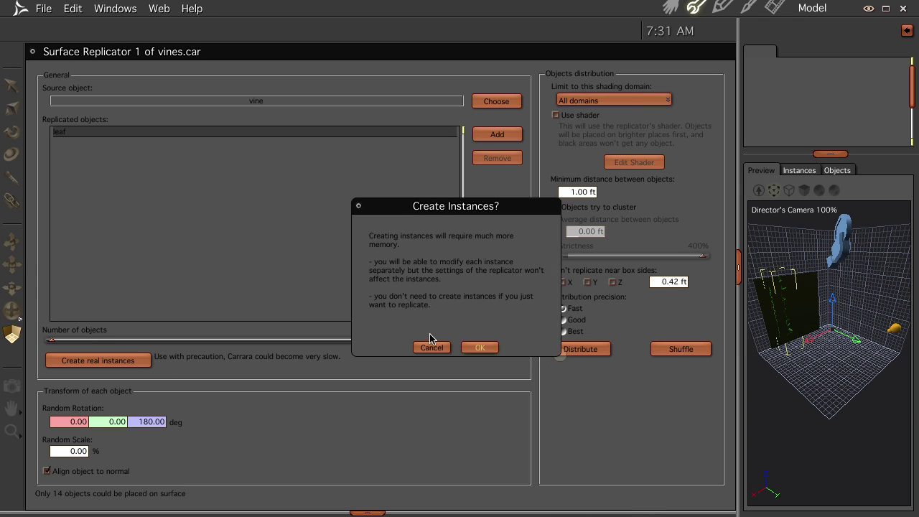
{"action": "left_click", "coordinate": [479, 349]}
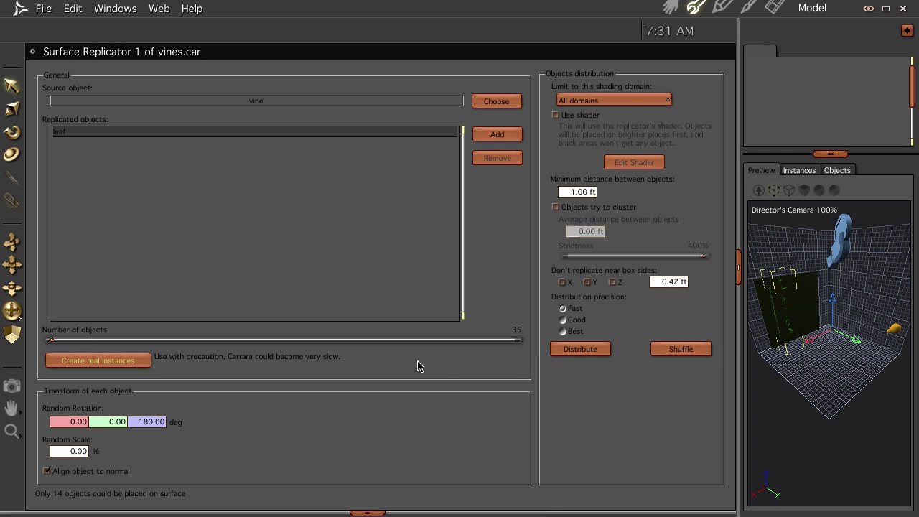
{"action": "left_click", "coordinate": [678, 351]}
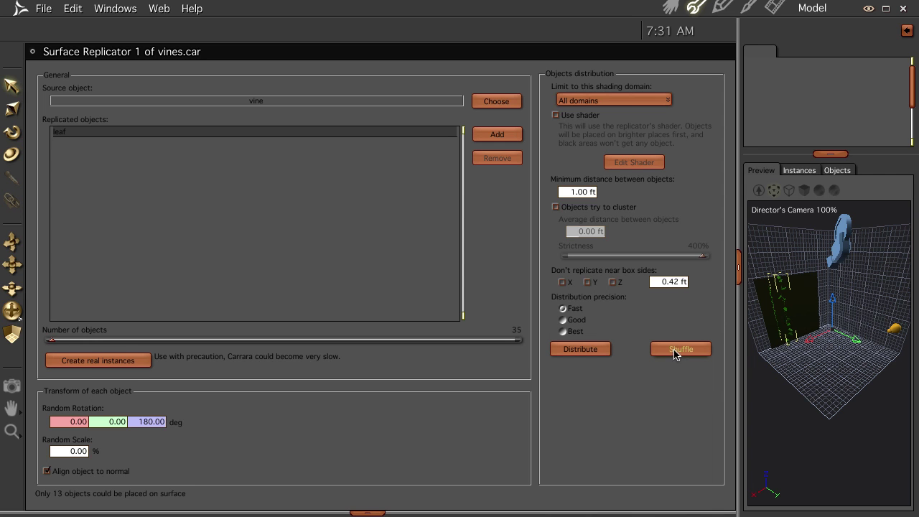
- Delete the original Surface Replicator with its leaf and nest the converted leaf group under vine
{"action": "left_click", "coordinate": [671, 9]}
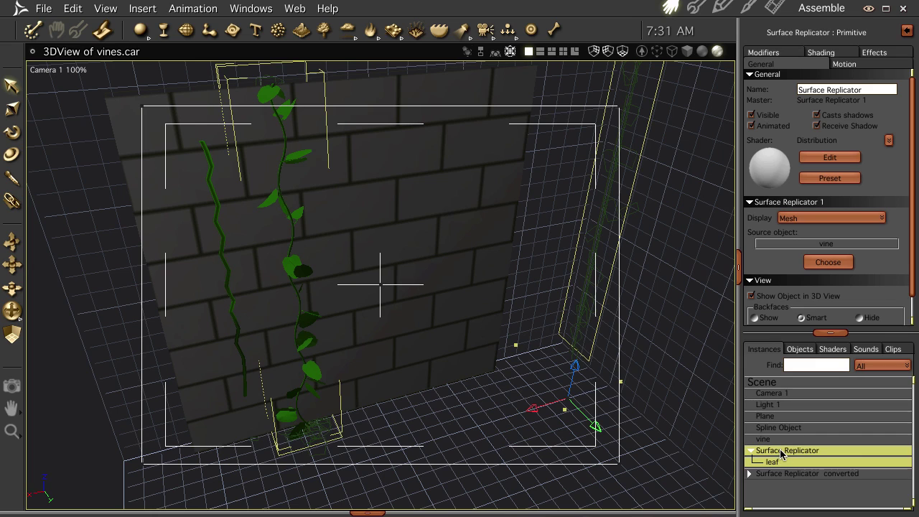
{"action": "key", "text": "Delete"}
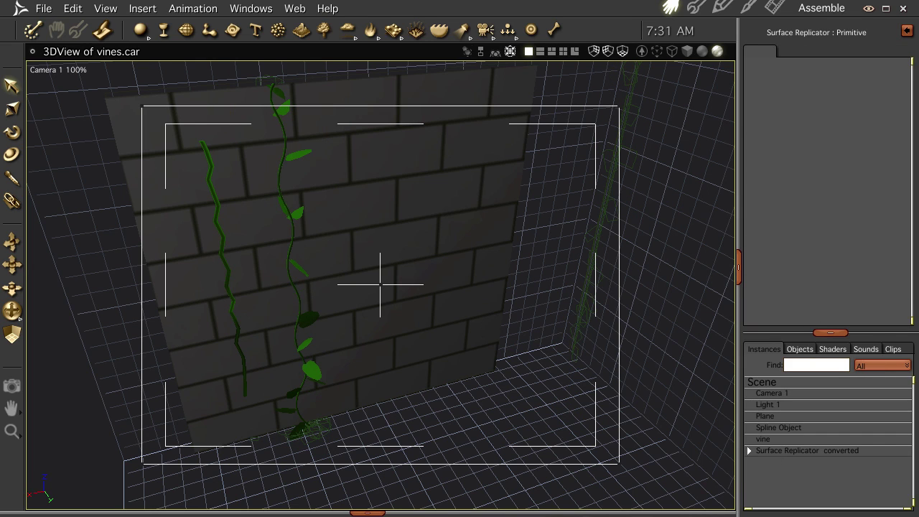
{"action": "left_click", "coordinate": [772, 451]}
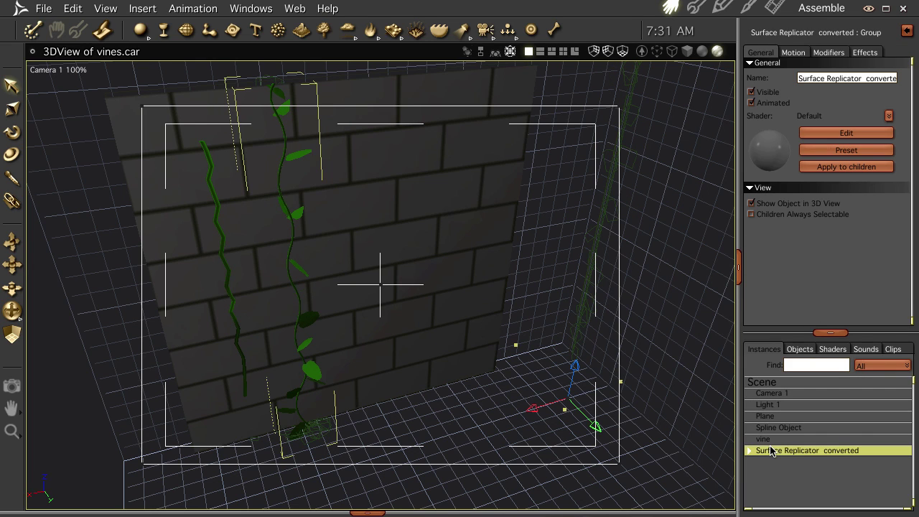
{"action": "left_click_drag", "start_coordinate": [766, 449], "coordinate": [766, 443]}
{"action": "left_click", "coordinate": [764, 439]}
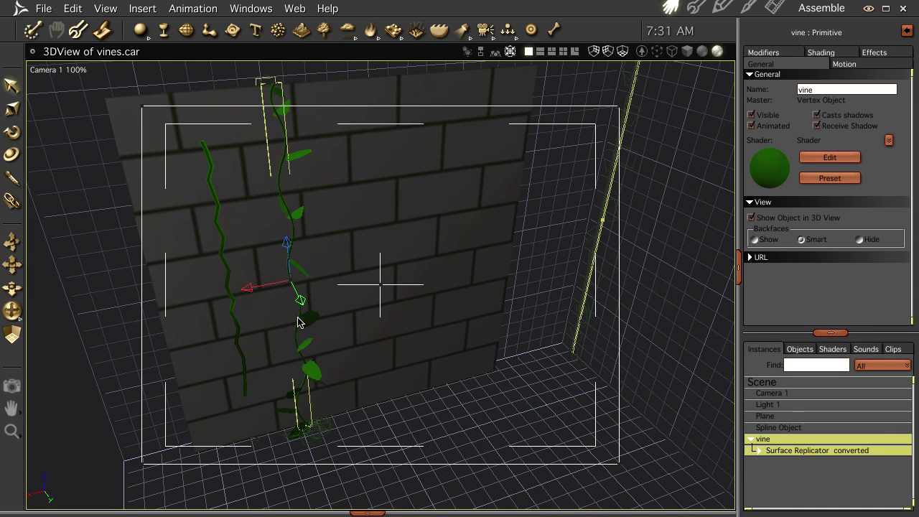
- Move the vine with its attached leaves along the wall to overlap the thicker stem near the wall's left edge
{"action": "mouse_move", "coordinate": [249, 292]}
{"action": "left_mouse_down"}
{"action": "mouse_move", "coordinate": [329, 273]}
{"action": "mouse_move", "coordinate": [207, 299]}
{"action": "mouse_move", "coordinate": [266, 289]}
{"action": "left_mouse_up"}
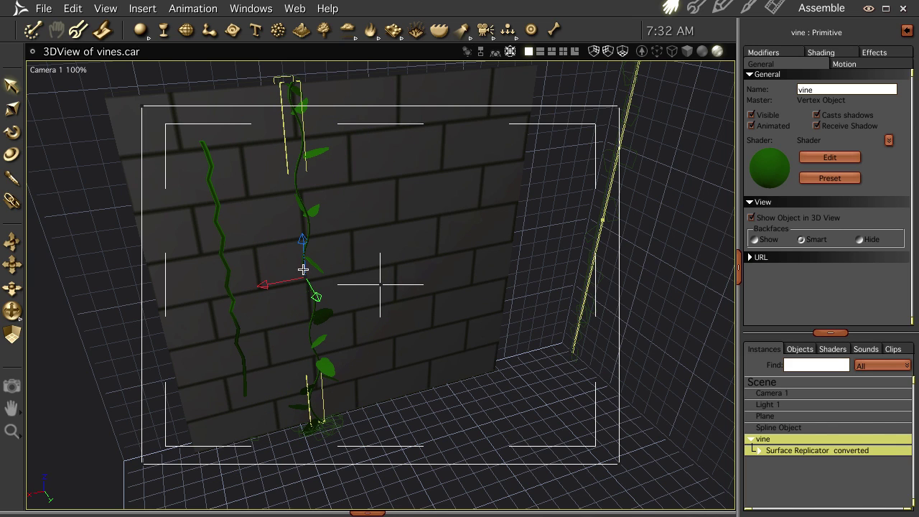
{"action": "left_click_drag", "start_coordinate": [263, 283], "coordinate": [165, 302]}
{"action": "middle_click_drag", "start_coordinate": [179, 313], "coordinate": [162, 280]}
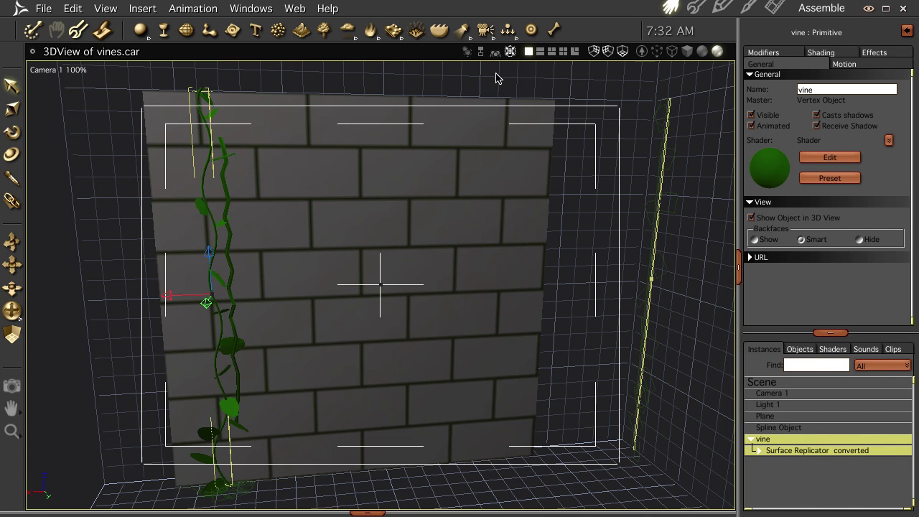
- Insert a new Surface Replicator on the scene floor and open it for editing
{"action": "left_click", "coordinate": [394, 30]}
{"action": "left_click", "coordinate": [545, 484]}
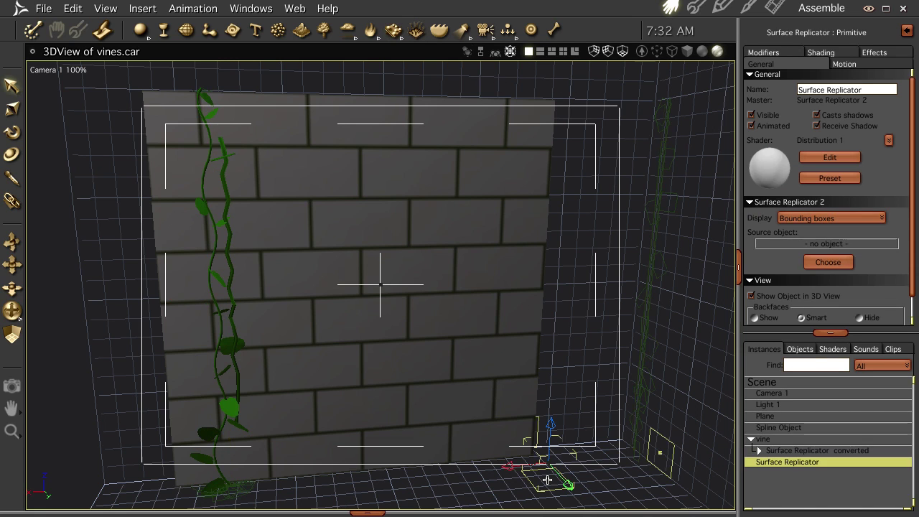
{"action": "double_click", "coordinate": [775, 467]}
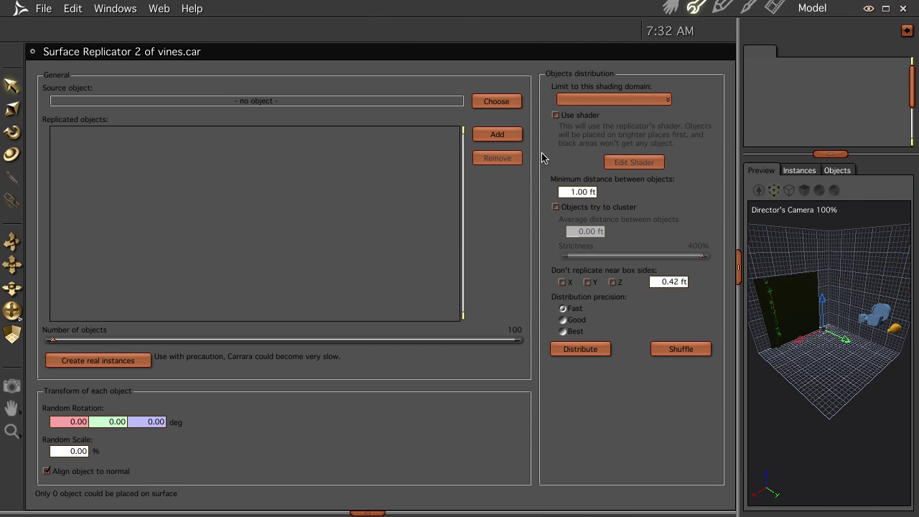
- Set Plane as the new replicator's source object and add the vine with its leaf group as the replicated object
{"action": "left_click", "coordinate": [494, 104]}
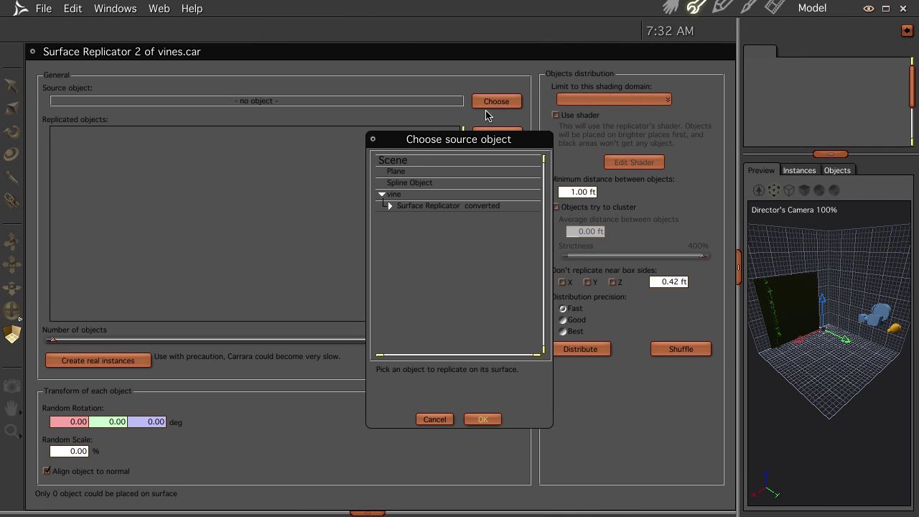
{"action": "left_click", "coordinate": [413, 172]}
{"action": "left_click", "coordinate": [487, 420]}
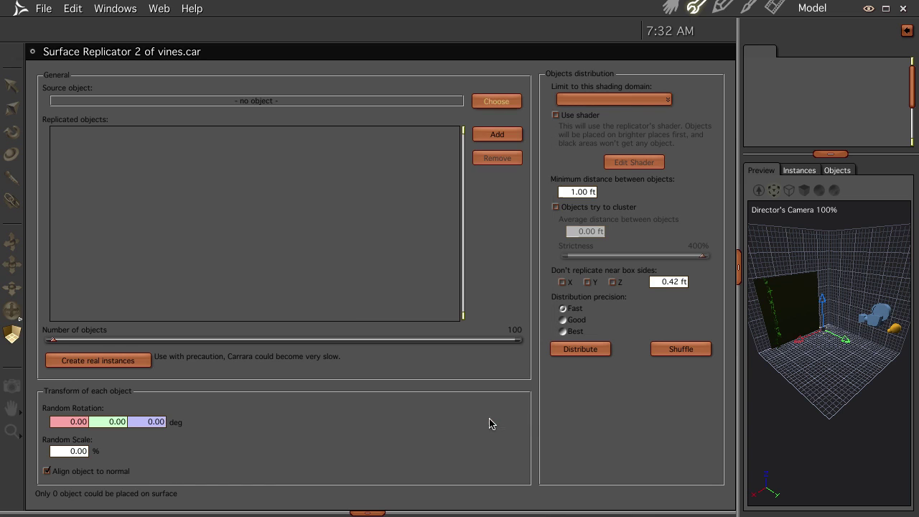
{"action": "left_click", "coordinate": [491, 133]}
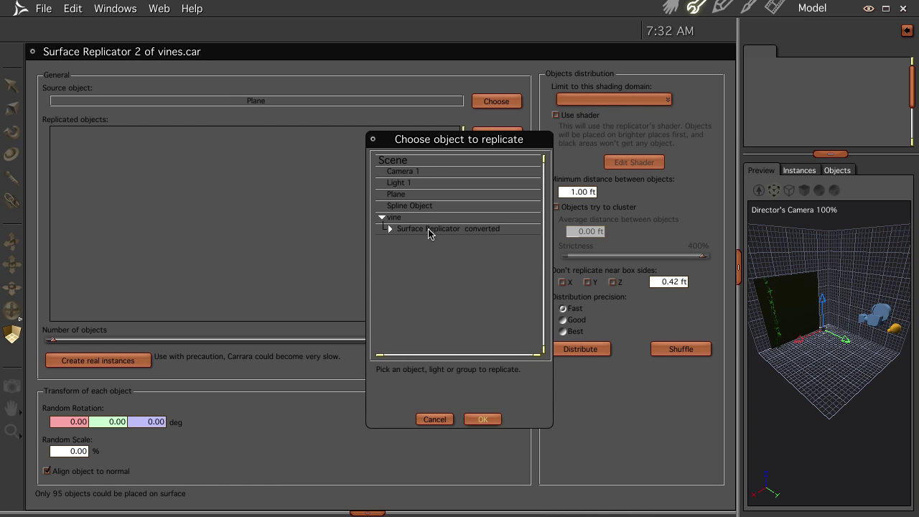
{"action": "left_click", "coordinate": [415, 218]}
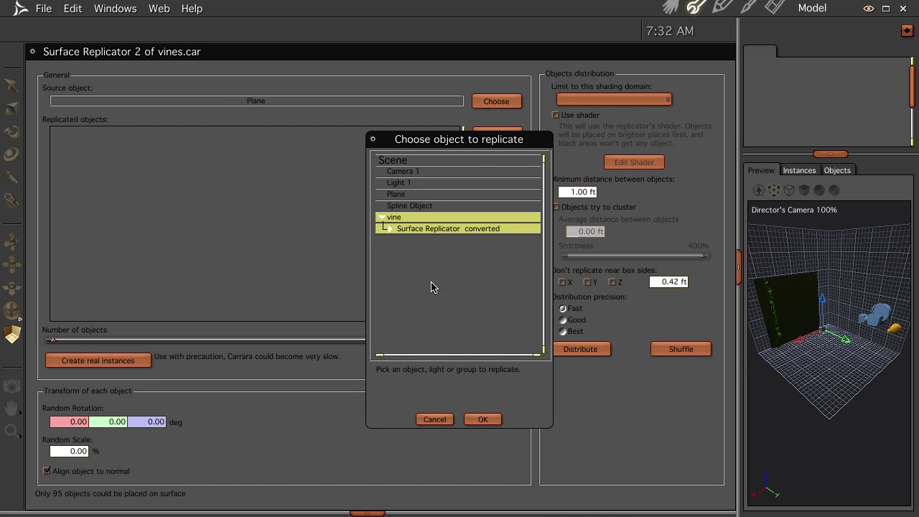
{"action": "left_click", "coordinate": [483, 420]}
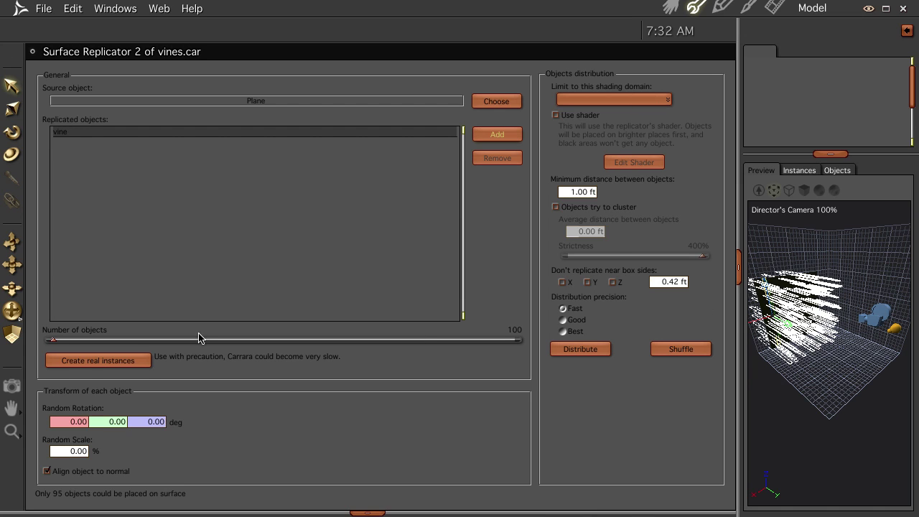
- Turn off aligning the replicated vines to the surface normal and set their random Z rotation to 90 degrees
{"action": "left_click", "coordinate": [47, 472]}
{"action": "left_click", "coordinate": [47, 472]}
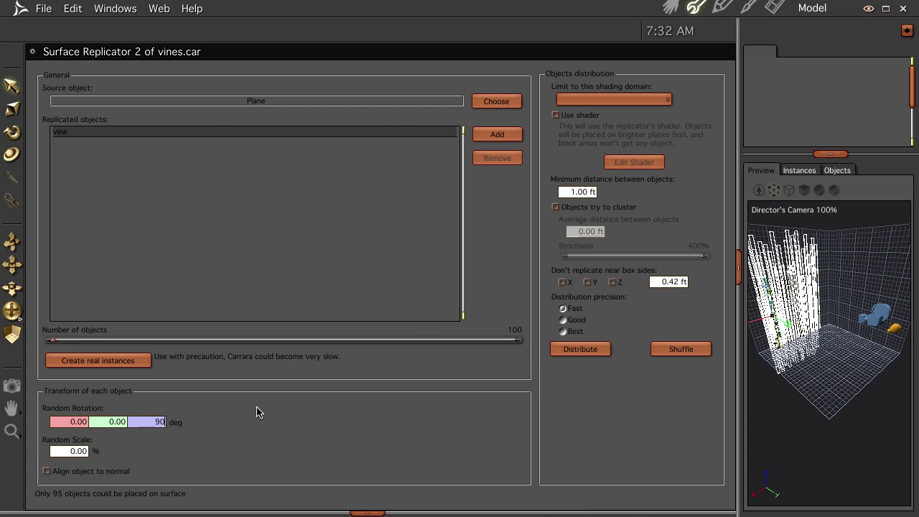
{"action": "key", "text": "Return"}
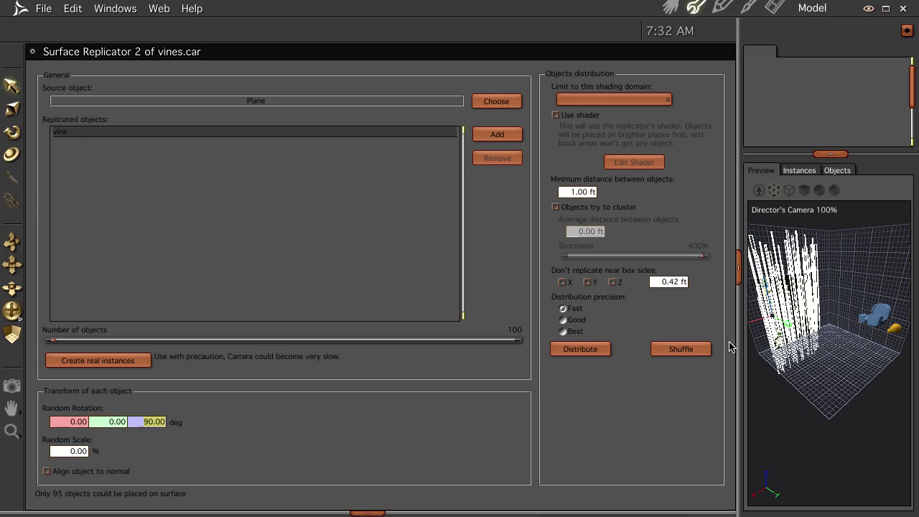
- Return to the assembled scene and test render the replicated vines from an angled close-up of the brick wall
{"action": "left_click", "coordinate": [671, 8]}
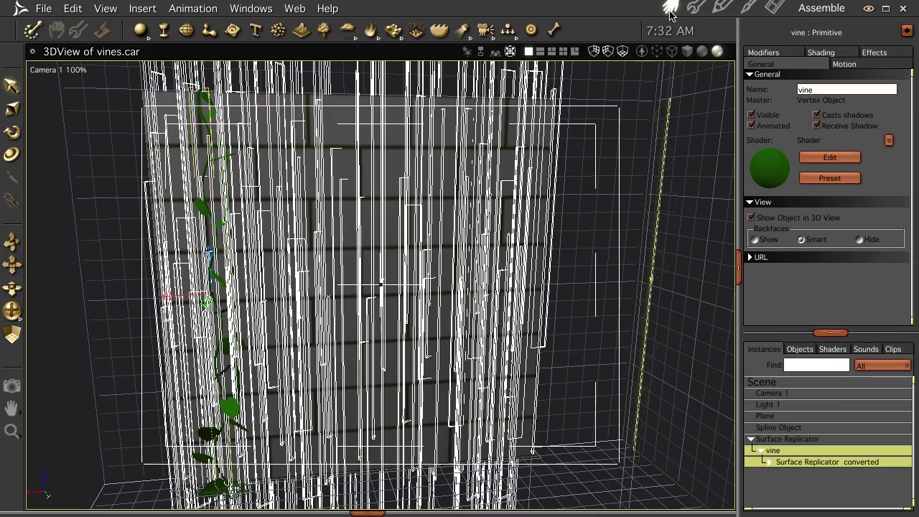
{"action": "mouse_move", "coordinate": [344, 303]}
{"action": "middle_mouse_down"}
{"action": "mouse_move", "coordinate": [423, 302]}
{"action": "mouse_move", "coordinate": [332, 303]}
{"action": "mouse_move", "coordinate": [446, 307]}
{"action": "mouse_move", "coordinate": [498, 294]}
{"action": "mouse_move", "coordinate": [324, 335]}
{"action": "mouse_move", "coordinate": [368, 301]}
{"action": "mouse_move", "coordinate": [351, 287]}
{"action": "middle_mouse_up"}
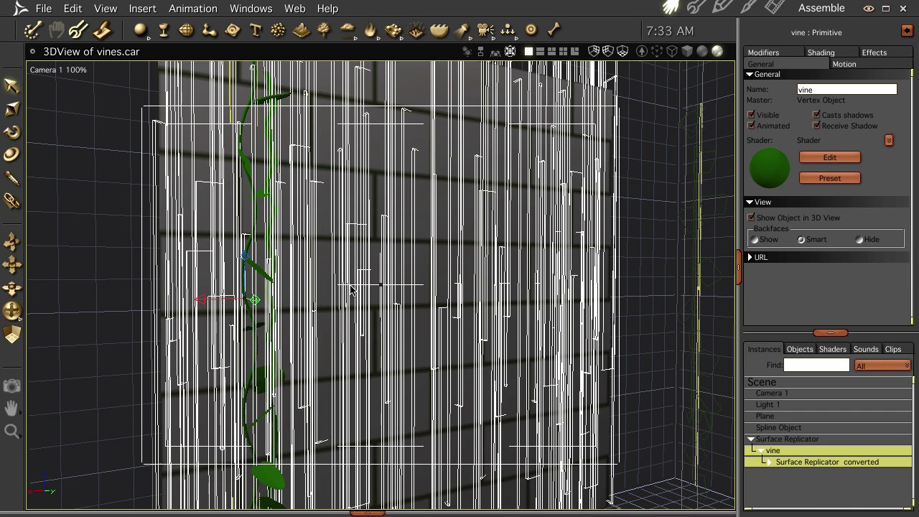
{"action": "key", "text": "ctrl+r"}
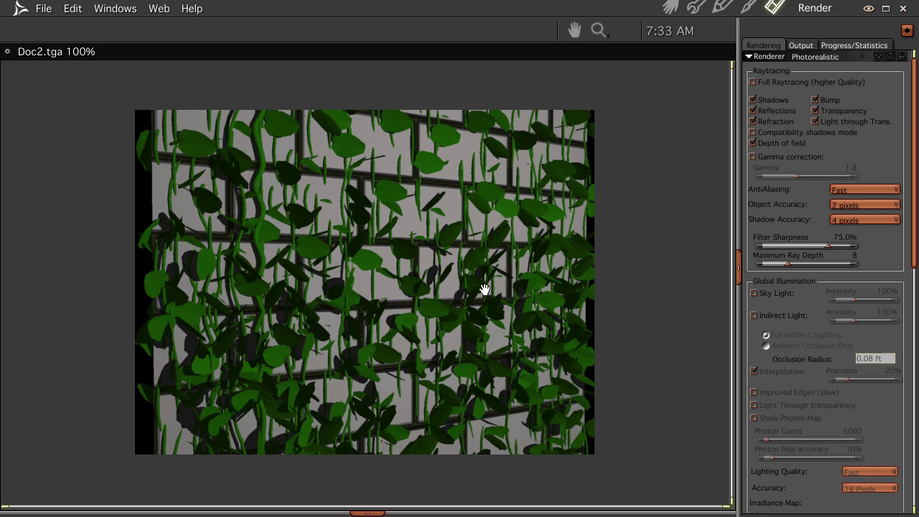
- Go back to the scene and test render the entire vine-covered wall from a more distant camera view
{"action": "left_click", "coordinate": [668, 7]}
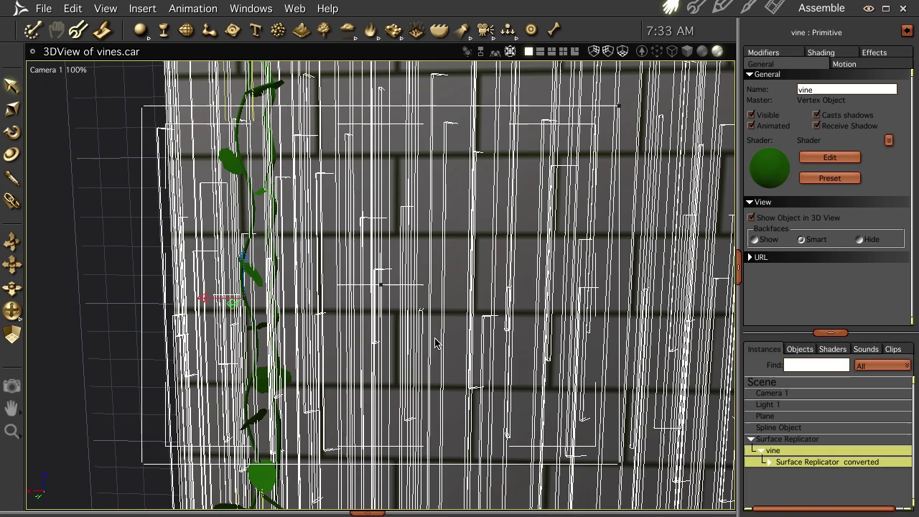
{"action": "left_click_drag", "start_coordinate": [452, 323], "coordinate": [441, 461]}
{"action": "left_click_drag", "start_coordinate": [429, 311], "coordinate": [426, 382]}
{"action": "key", "text": "ctrl+r"}
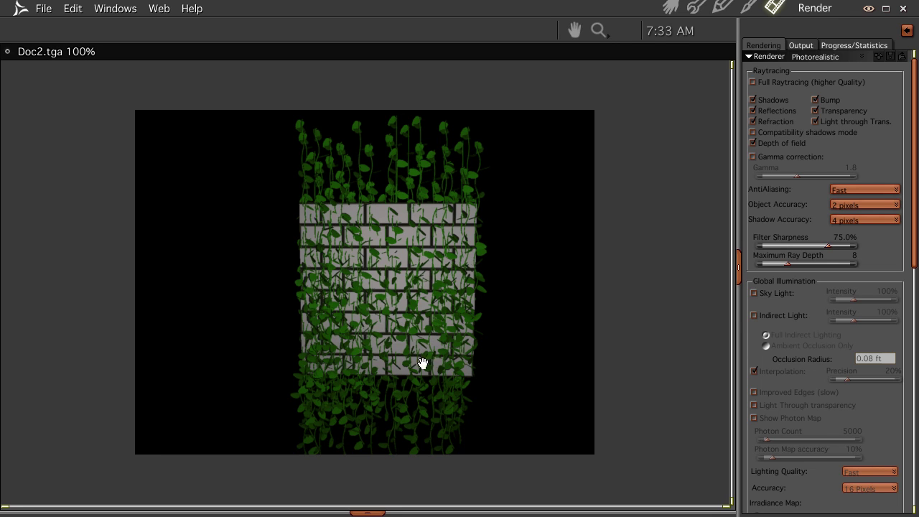
- Reopen the vine replicator, set the distribution precision to Best, shuffle the placement and raise the number of objects to 384
{"action": "left_click", "coordinate": [672, 7]}
{"action": "double_click", "coordinate": [782, 446]}
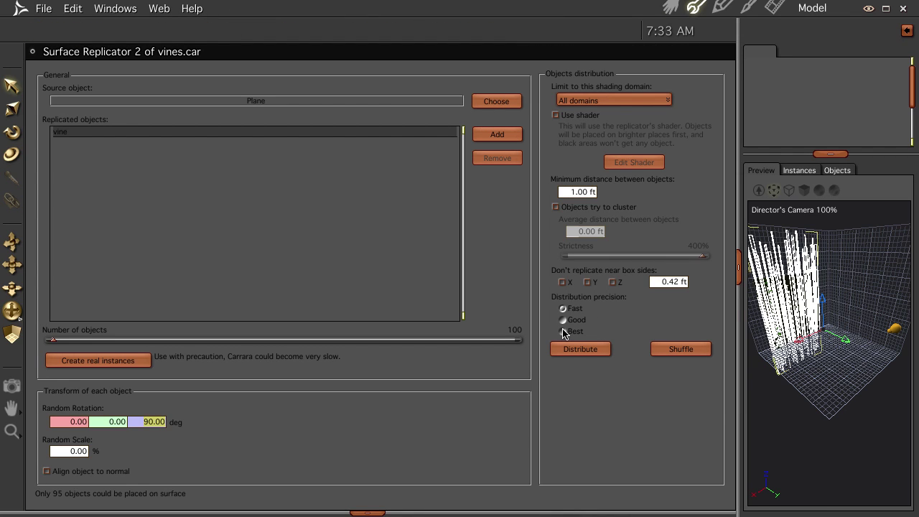
{"action": "left_click", "coordinate": [564, 332]}
{"action": "left_click", "coordinate": [681, 350]}
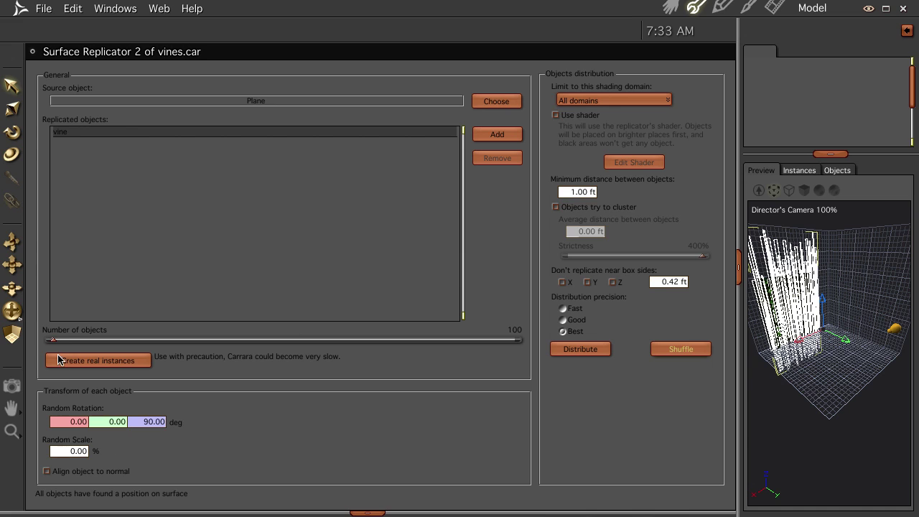
{"action": "left_click_drag", "start_coordinate": [51, 344], "coordinate": [59, 343]}
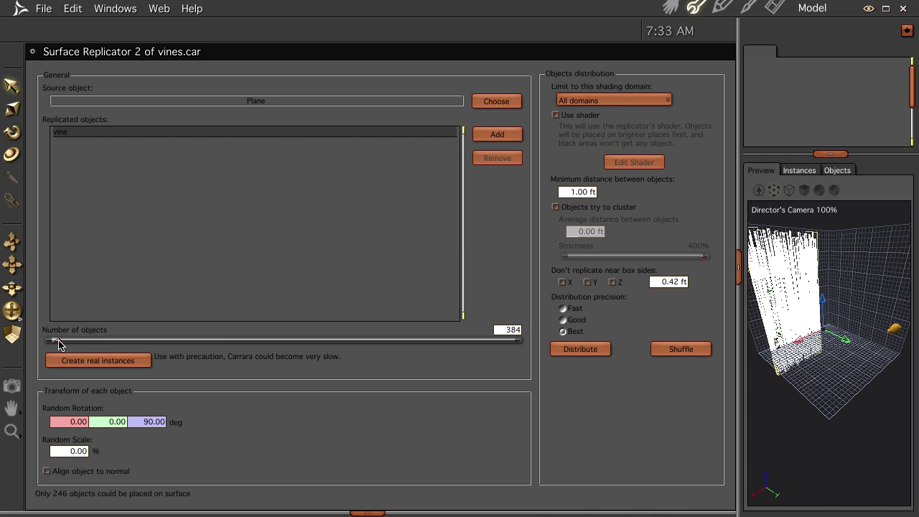